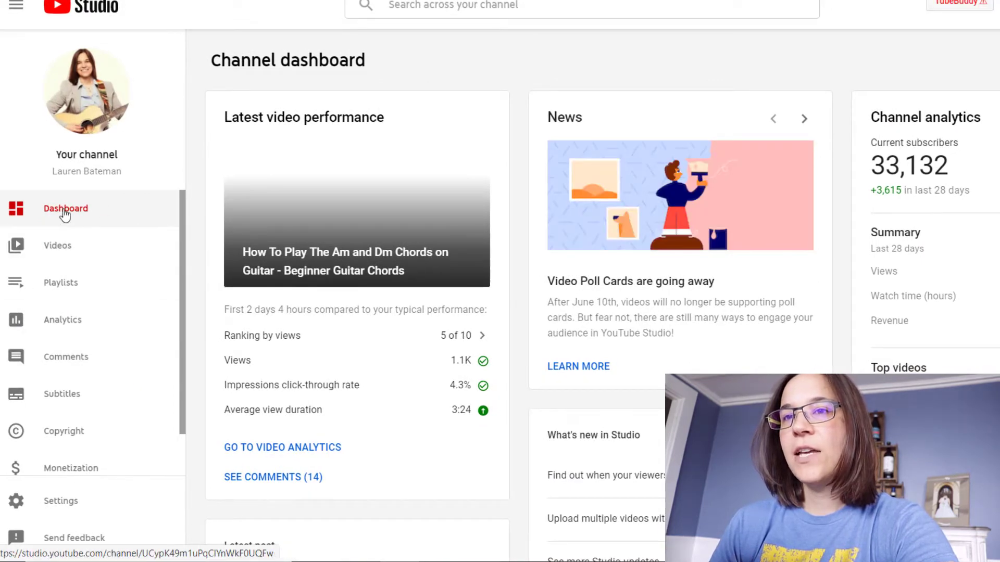
# Open the channel settings and review the basic info, including the channel keywords and country.
pyautogui.scroll(-1, 76, 392)
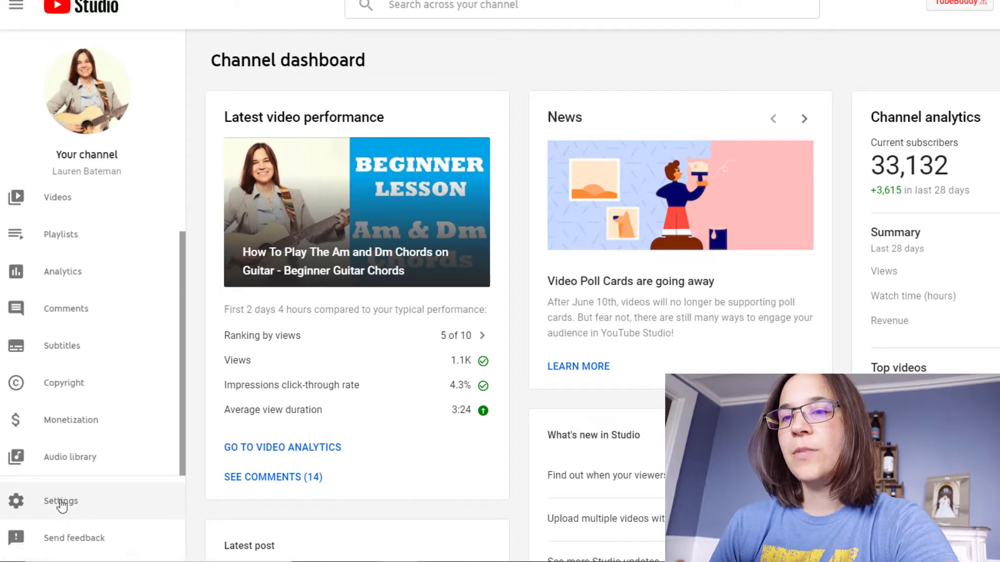
pyautogui.click(14, 503)
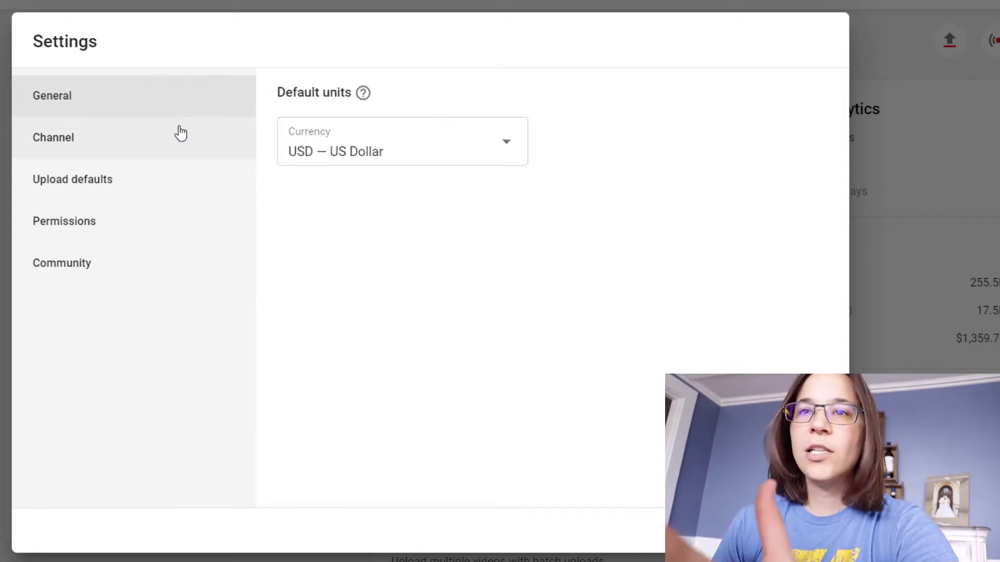
pyautogui.click(133, 146)
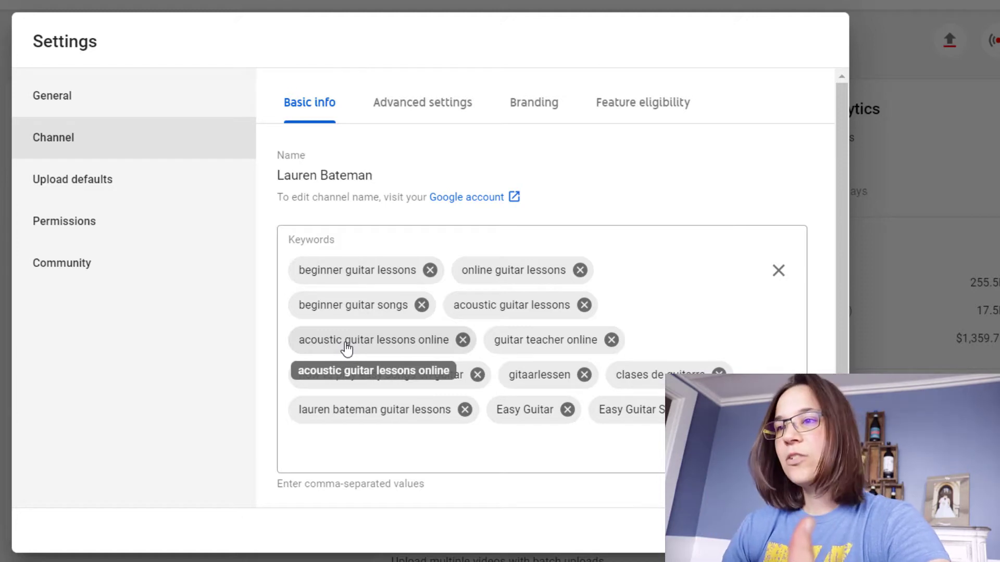
pyautogui.scroll(-2, 380, 337)
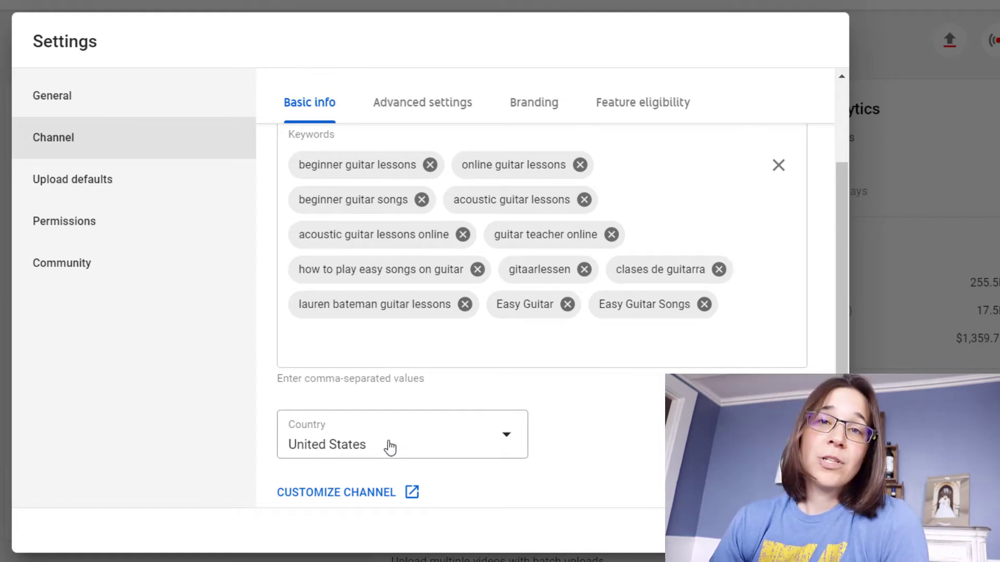
# Review the channel's advanced settings for audience, Google Ads account linking, subscriber count and advertisements.
pyautogui.click(433, 104)
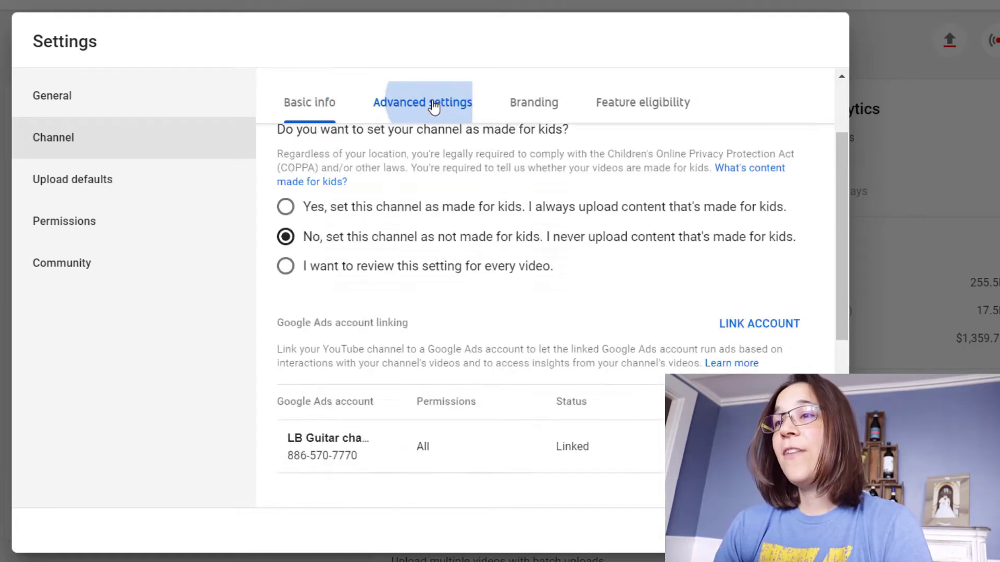
pyautogui.scroll(3, 451, 290)
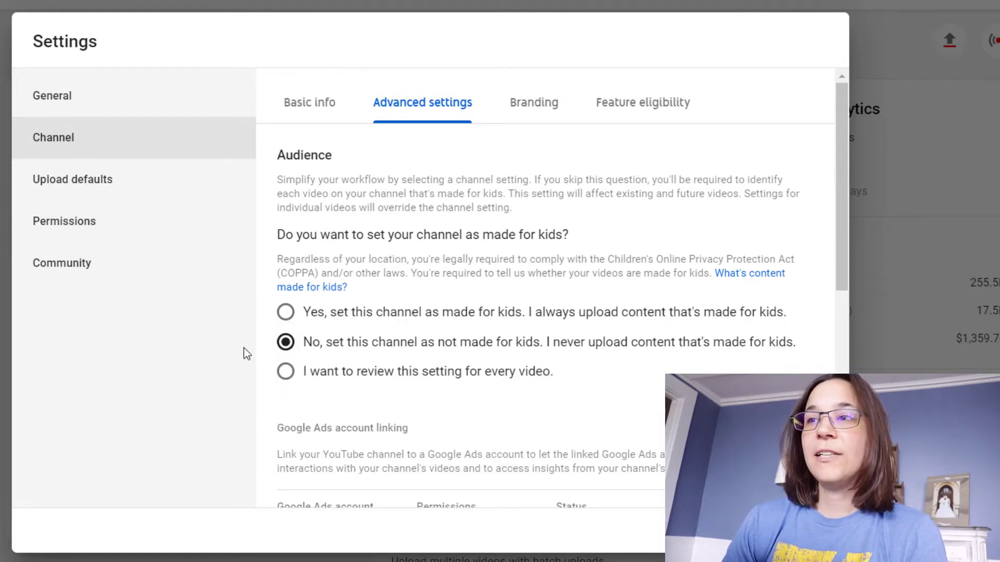
pyautogui.scroll(-4, 576, 415)
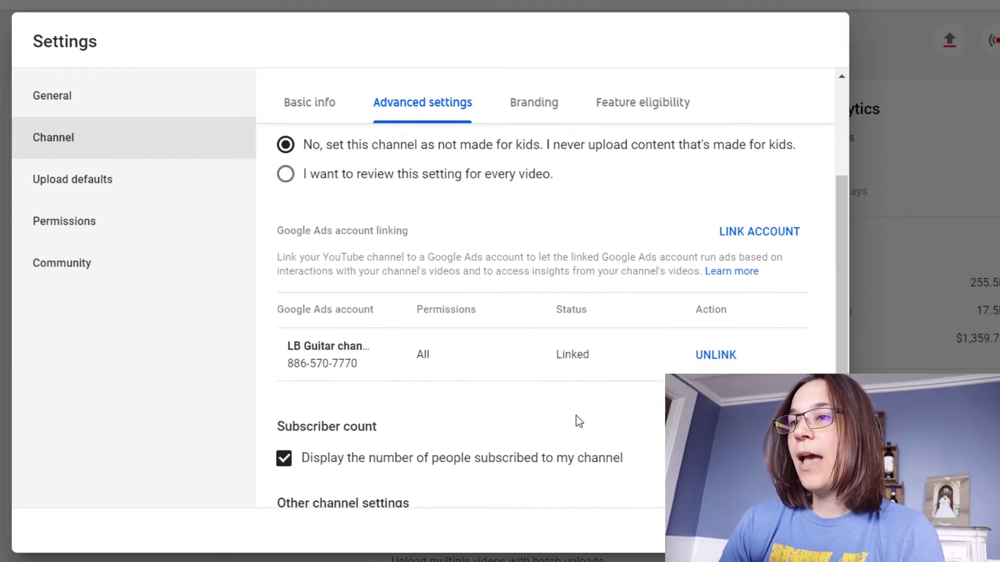
pyautogui.moveTo(384, 344)
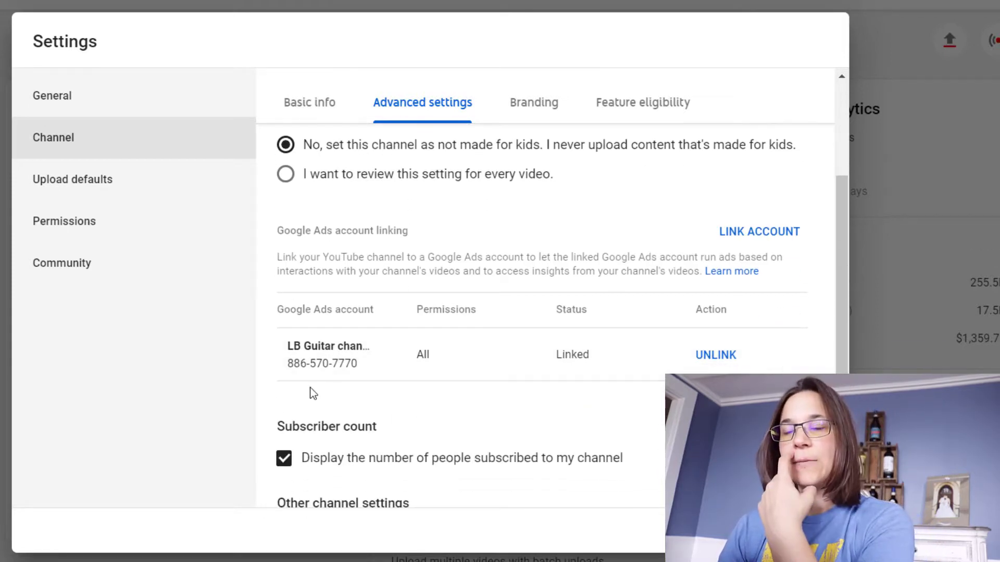
pyautogui.scroll(-4, 314, 394)
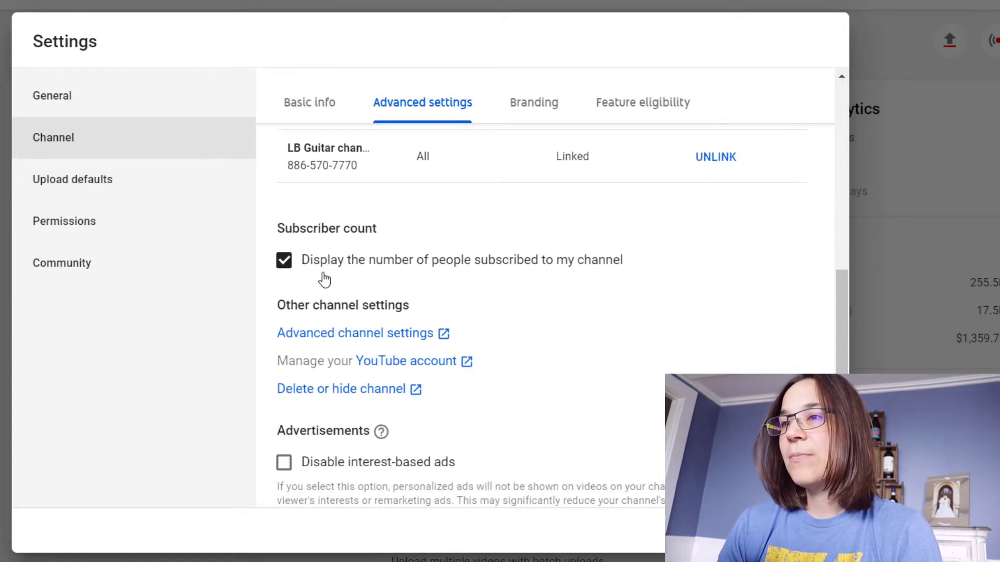
pyautogui.scroll(-1, 443, 266)
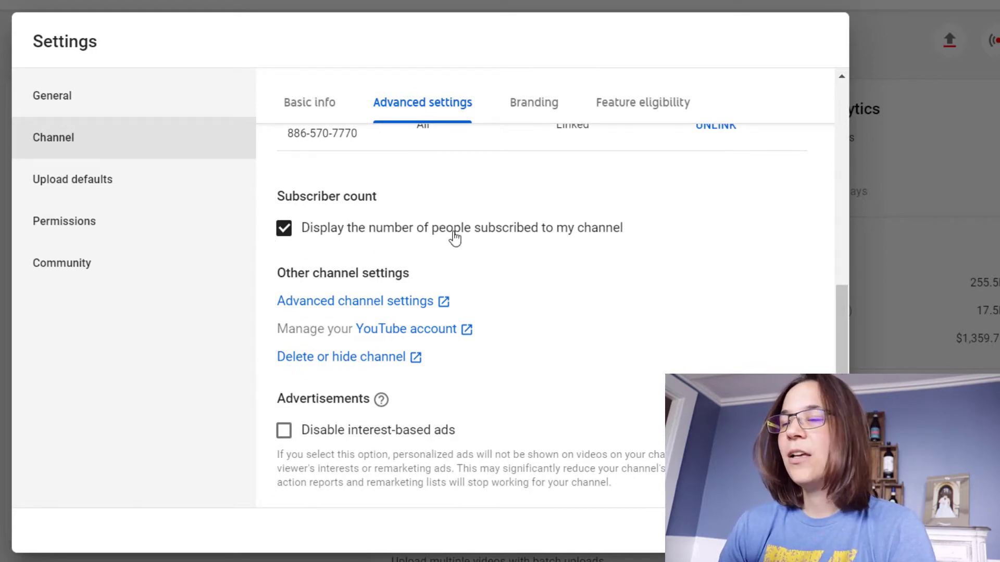
# Check the channel's video watermark branding and its feature eligibility.
pyautogui.click(547, 104)
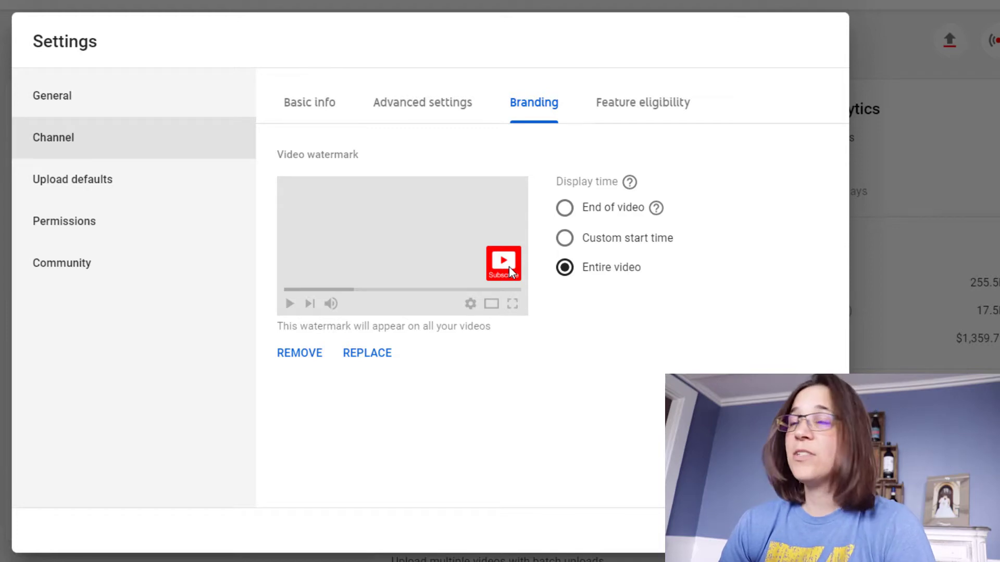
pyautogui.click(609, 102)
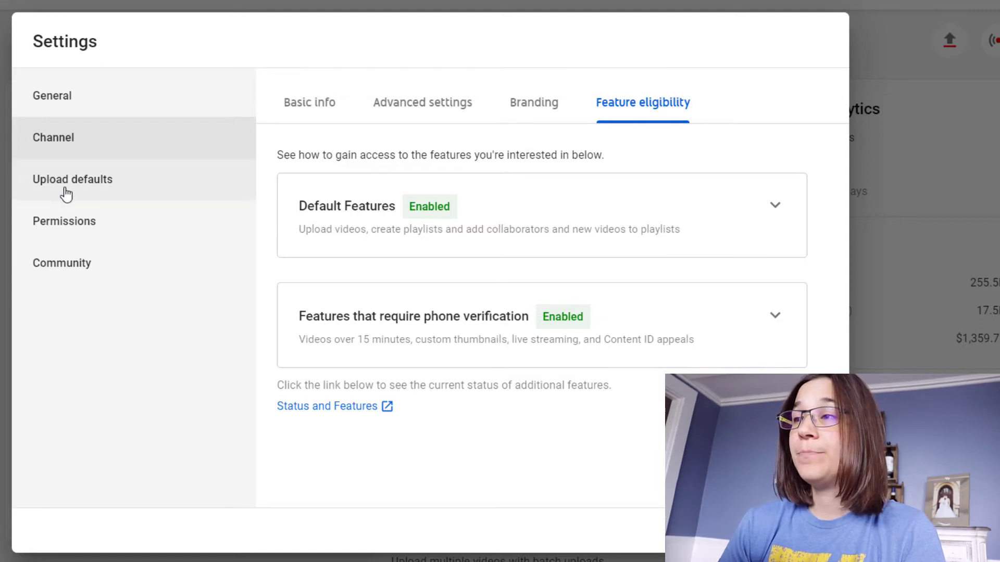
# Open the upload defaults and highlight the subscribe link with its ?sub_confirmation=1 ending in the default description.
pyautogui.click(81, 181)
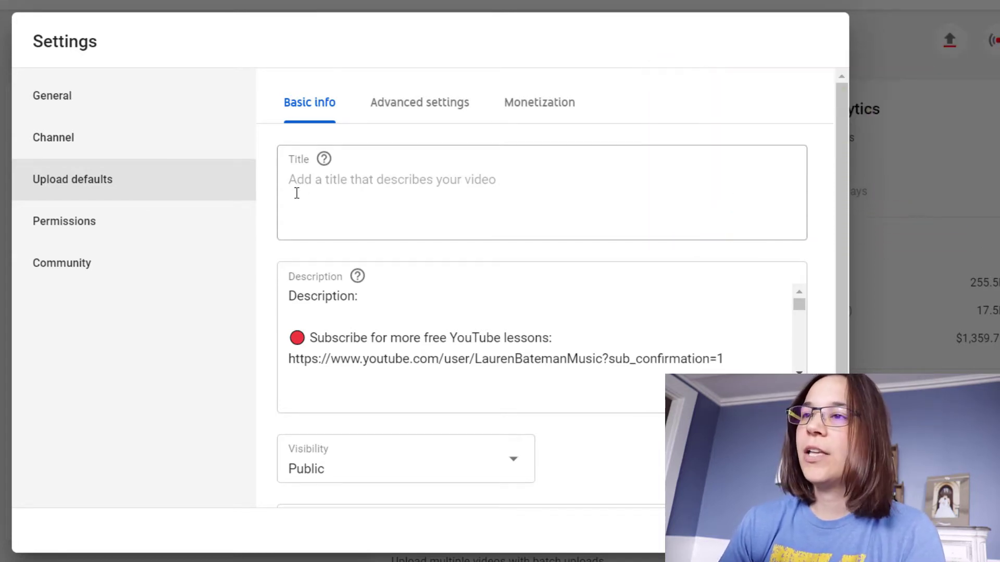
pyautogui.click(359, 307)
pyautogui.scroll(-1, 334, 328)
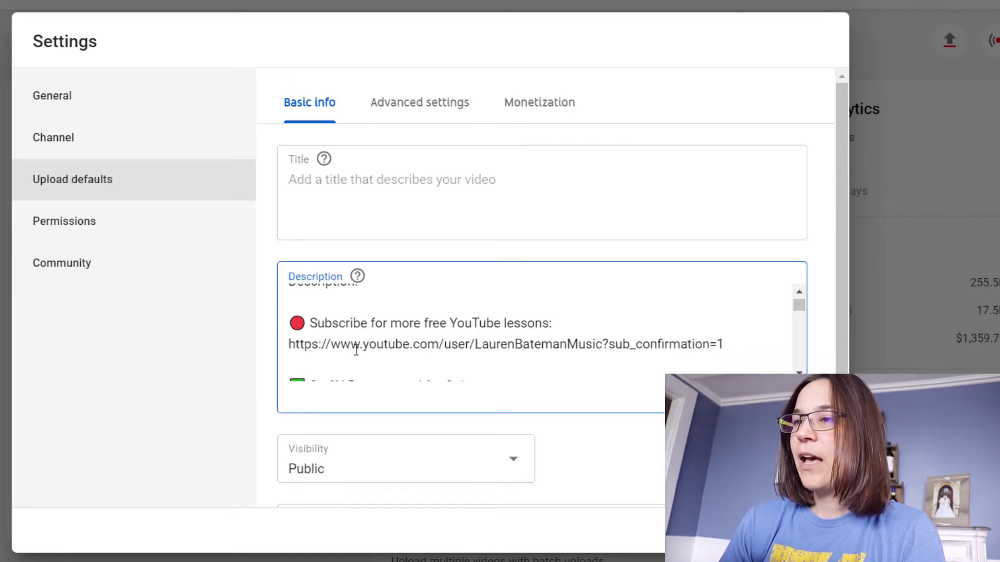
pyautogui.moveTo(286, 348); pyautogui.dragTo(778, 355)
pyautogui.click(452, 348)
pyautogui.click(602, 348)
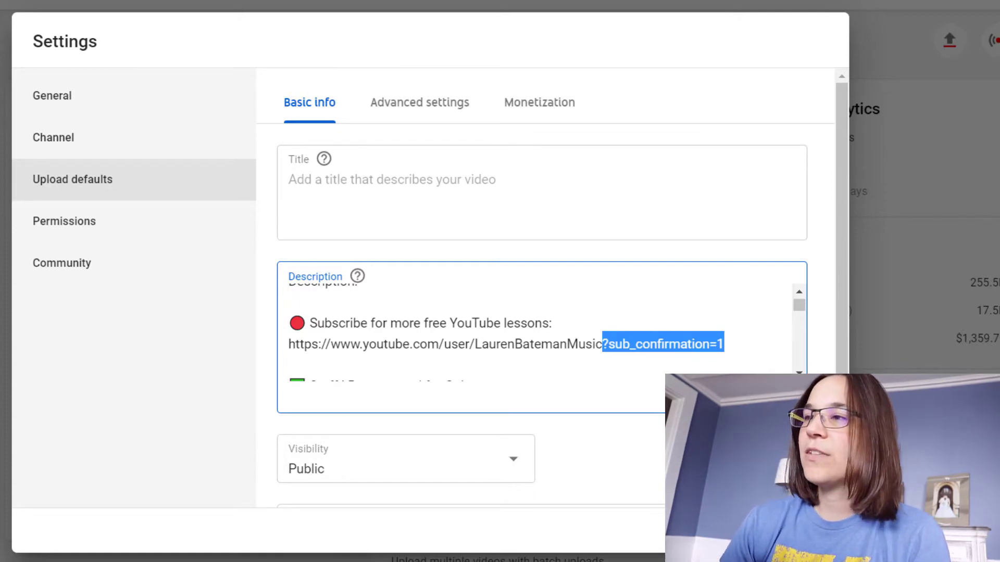
pyautogui.click(748, 359)
pyautogui.click(756, 339)
pyautogui.keyDown('shift'); pyautogui.click(279, 344); pyautogui.keyUp('shift')
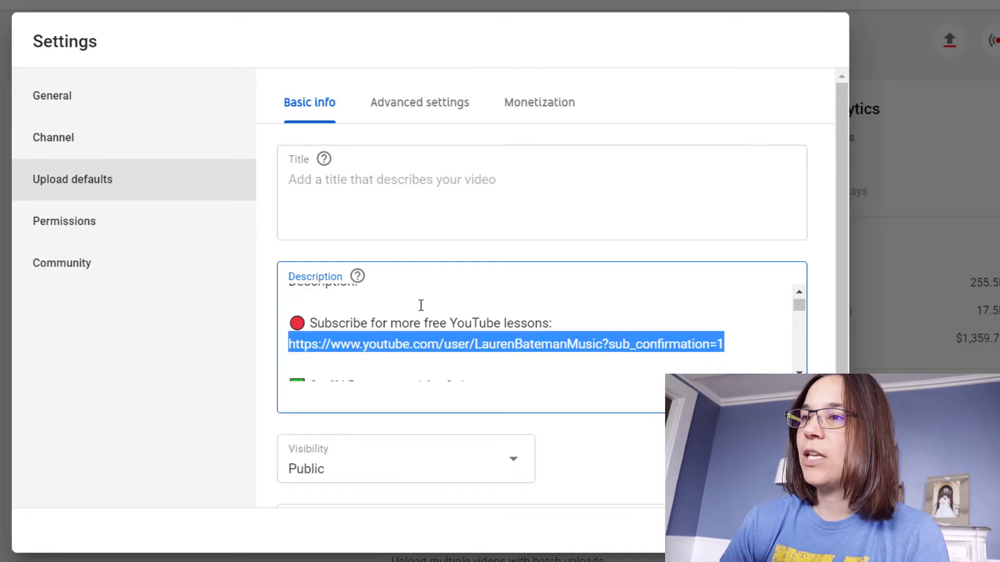
# Read through the recommended guitar gear, accessories and camera affiliate links in the default description.
pyautogui.scroll(-3, 421, 305)
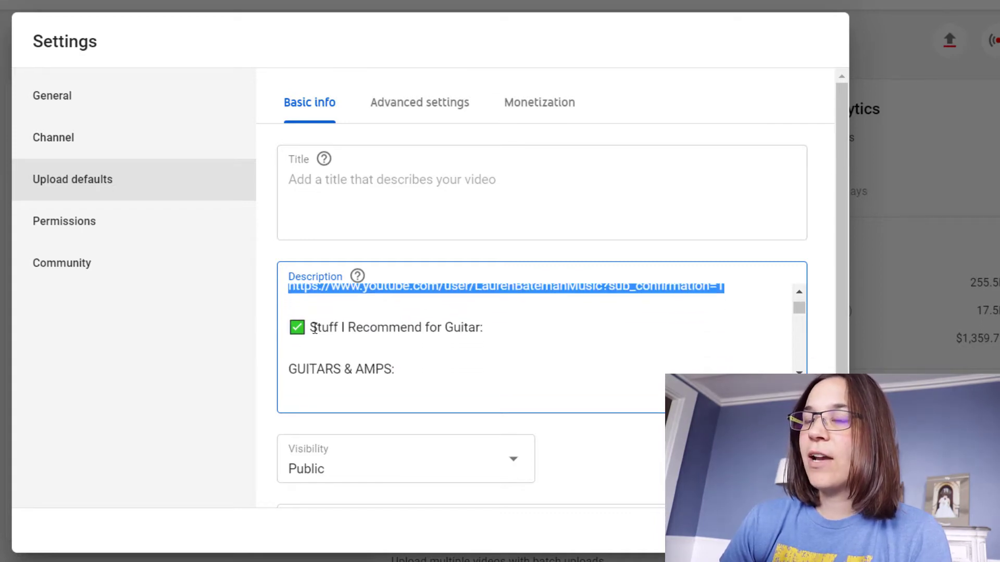
pyautogui.scroll(-1, 314, 329)
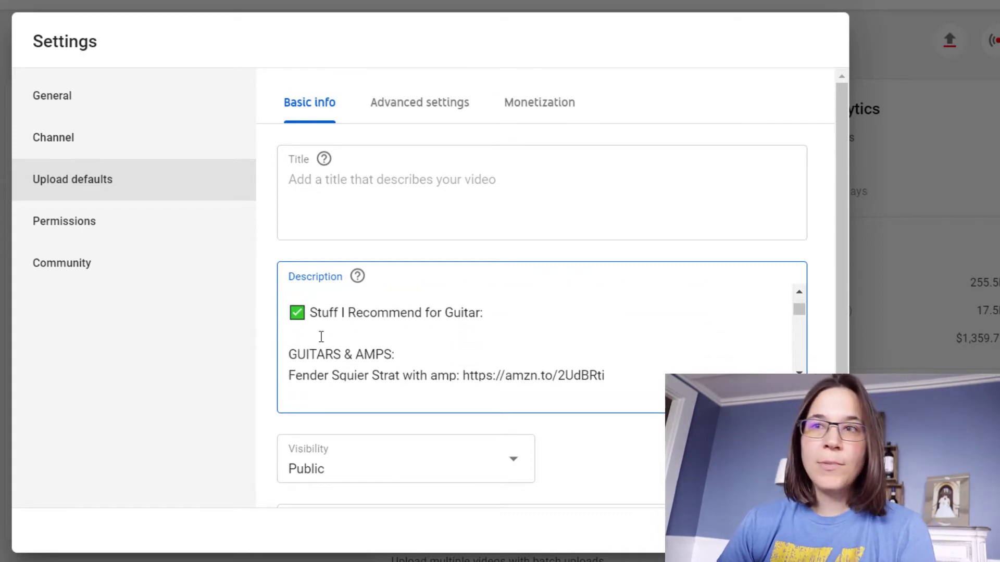
pyautogui.scroll(-2, 322, 337)
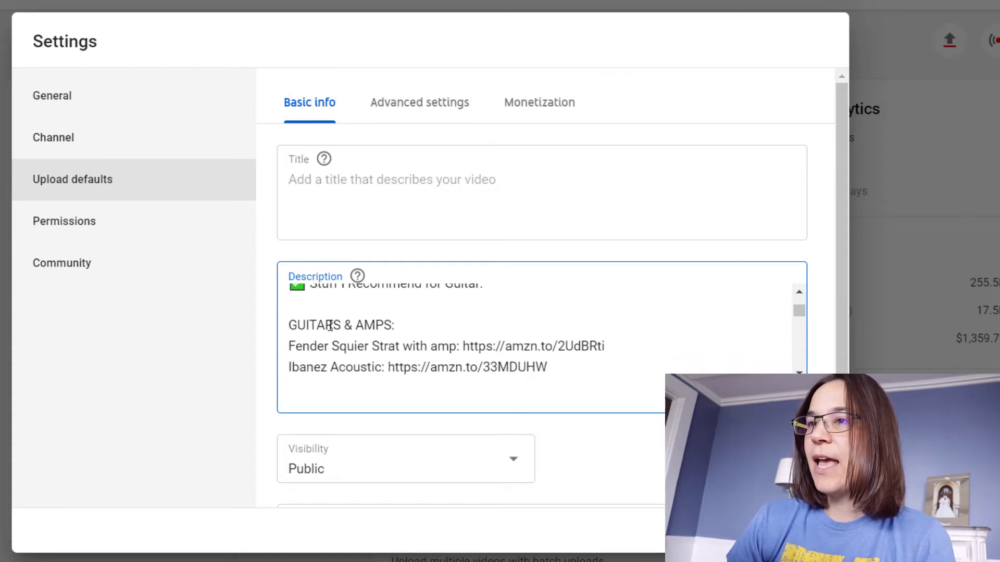
pyautogui.scroll(-2, 330, 323)
pyautogui.scroll(-1, 330, 326)
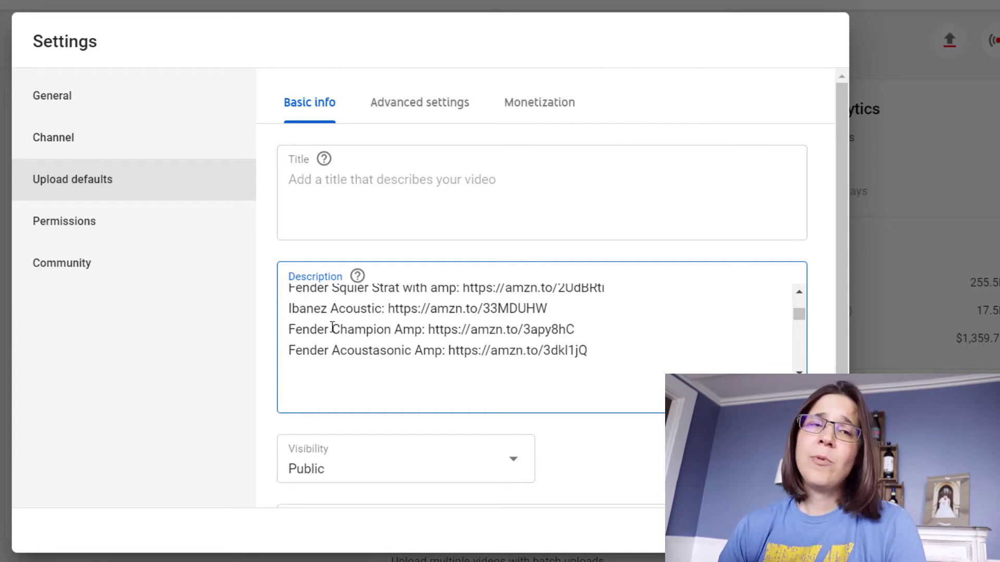
pyautogui.scroll(-3, 332, 327)
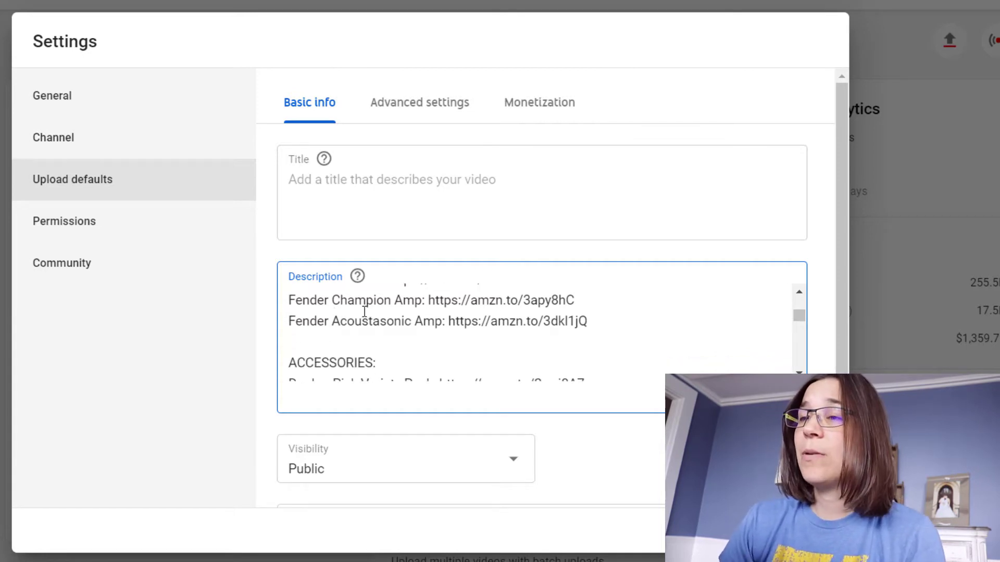
pyautogui.scroll(-9, 365, 311)
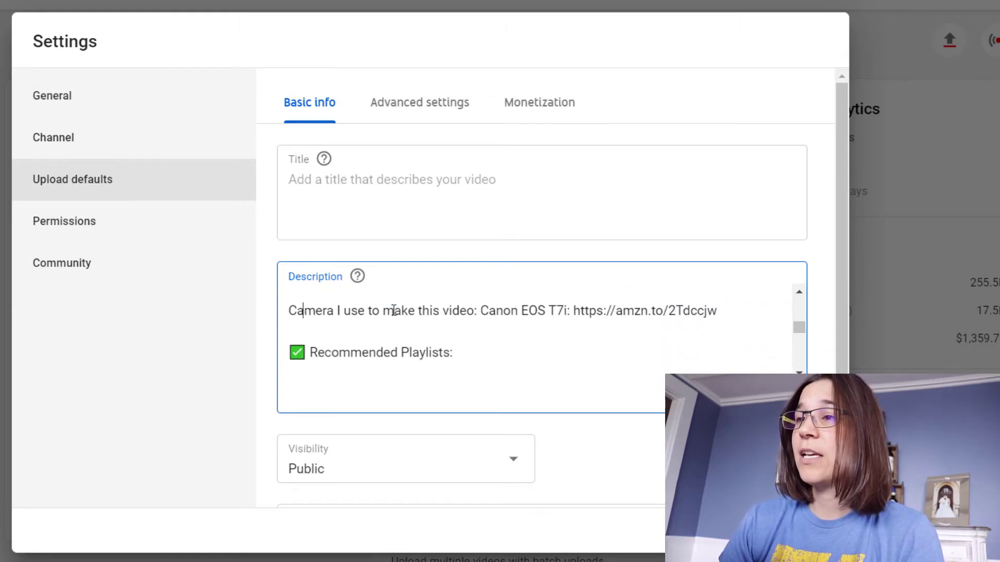
pyautogui.moveTo(304, 312); pyautogui.dragTo(579, 320)
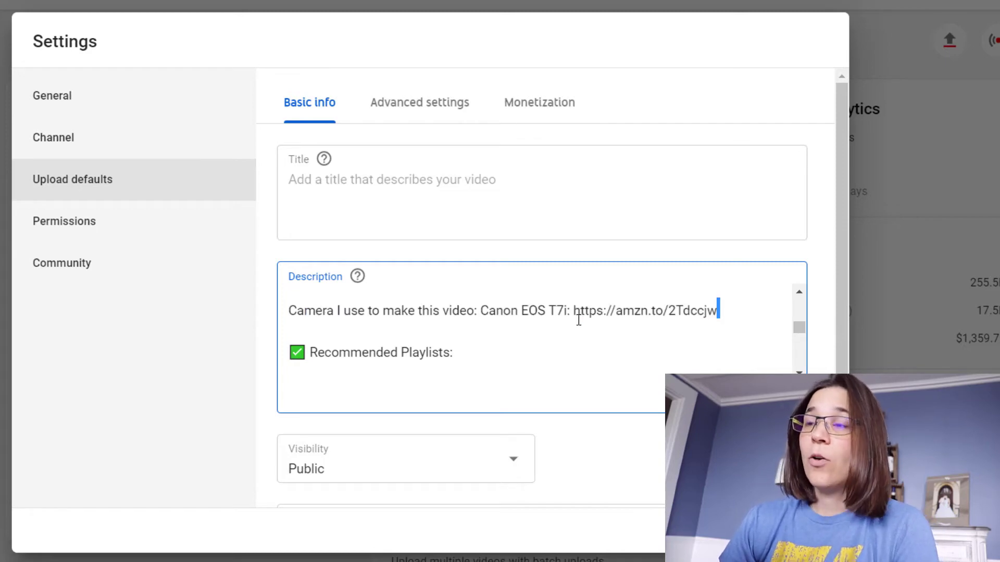
pyautogui.click(579, 320)
pyautogui.scroll(-1, 541, 350)
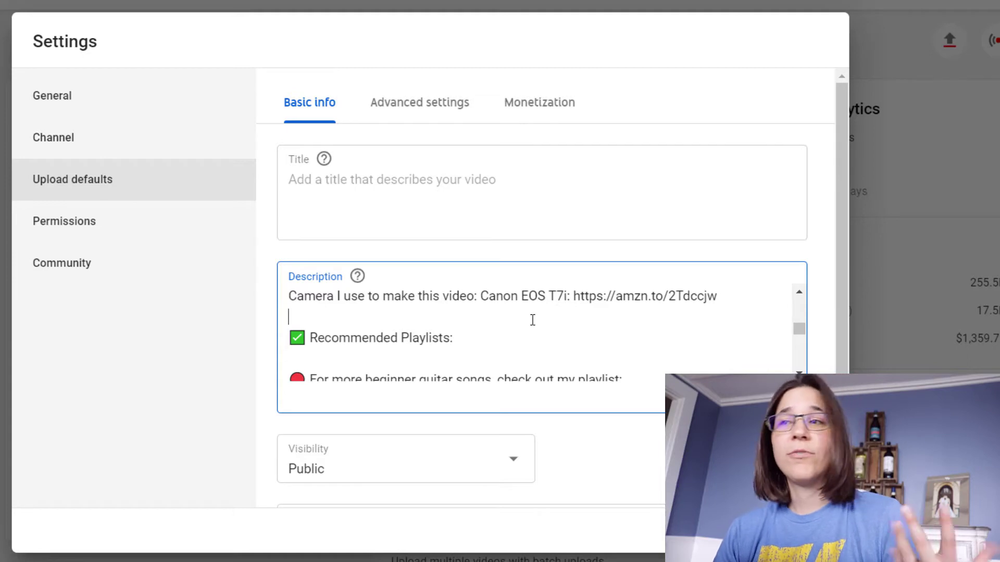
# Review the recommended playlist links for beginner and intermediate guitar songs in the default description.
pyautogui.scroll(-2, 531, 319)
pyautogui.scroll(-2, 318, 311)
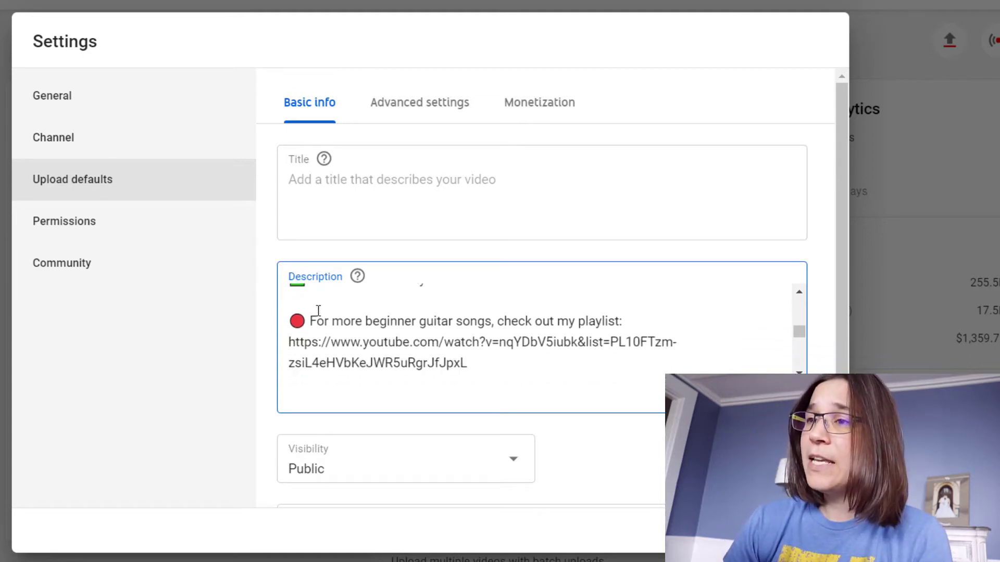
pyautogui.scroll(2, 406, 322)
pyautogui.scroll(-2, 315, 354)
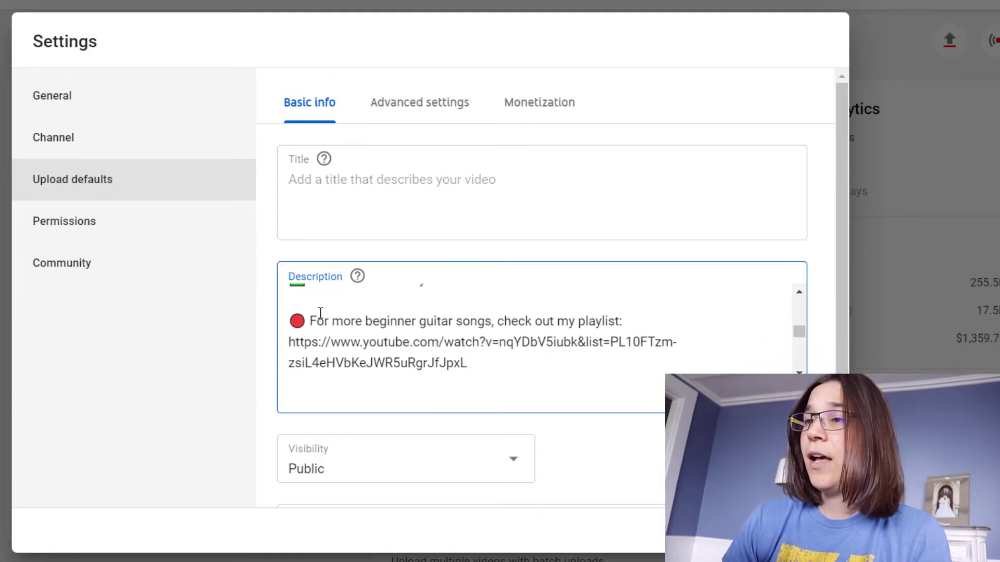
pyautogui.scroll(-3, 320, 313)
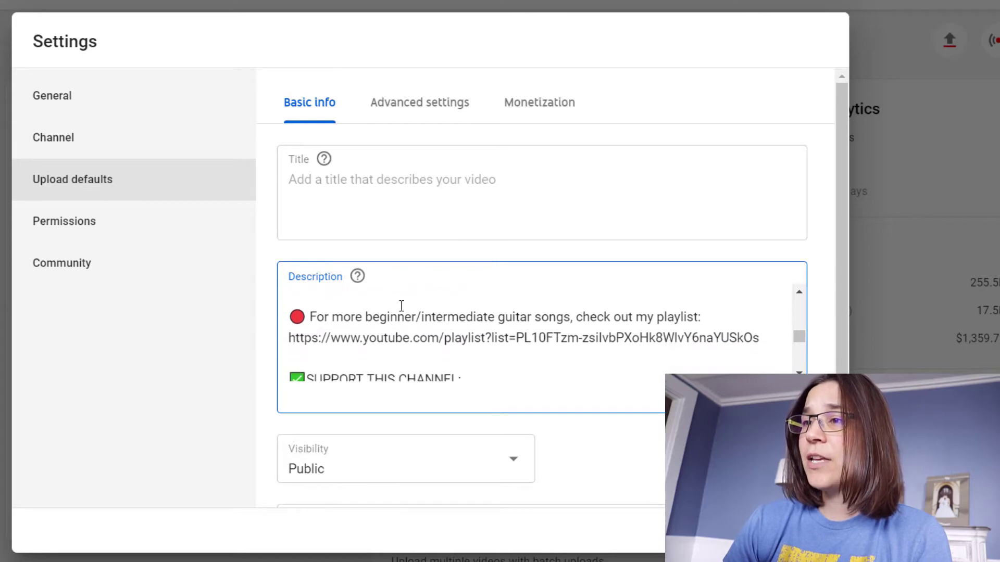
# Review the channel support links and the social media links in the default description.
pyautogui.scroll(-5, 408, 306)
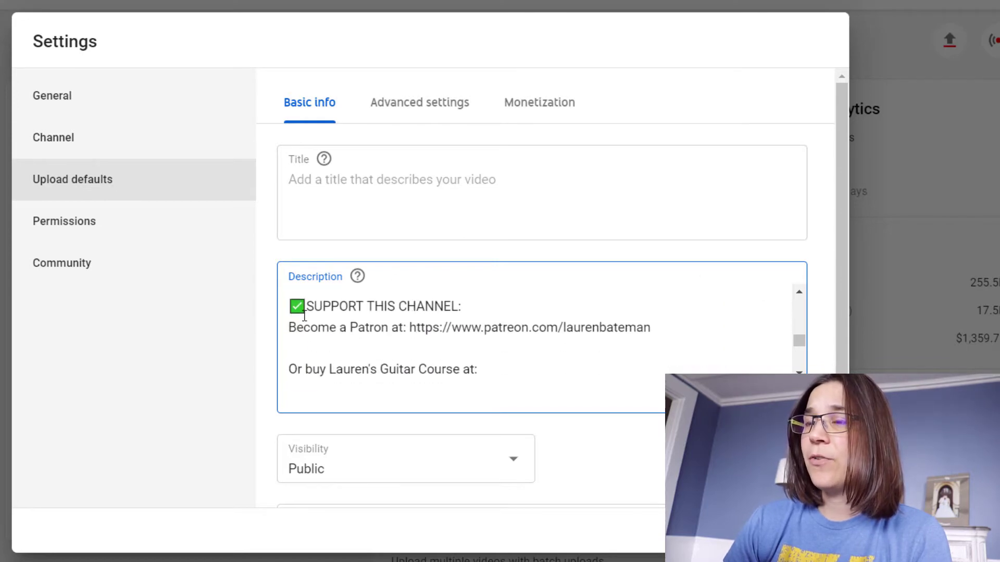
pyautogui.moveTo(296, 332); pyautogui.dragTo(399, 332)
pyautogui.scroll(-3, 402, 333)
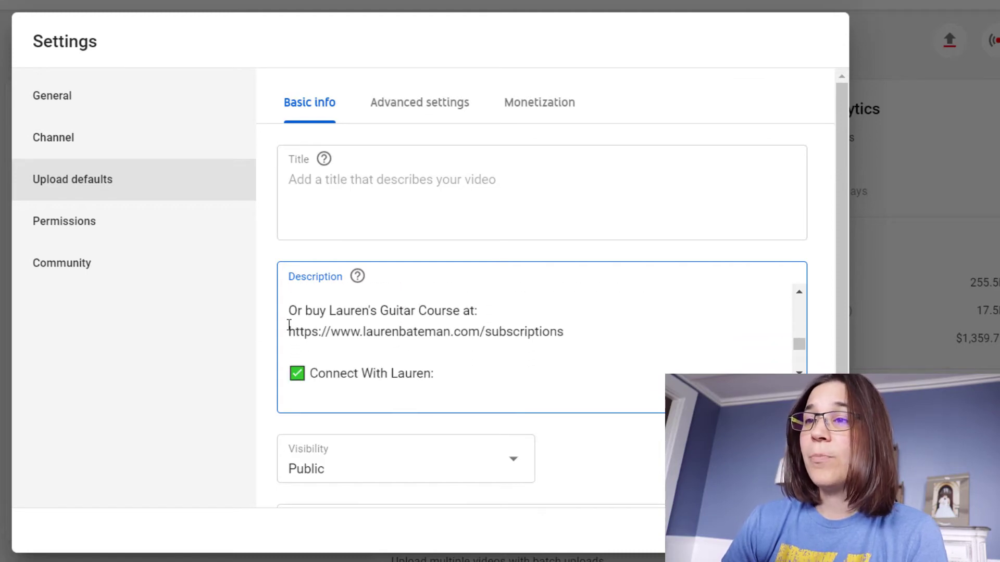
pyautogui.scroll(-3, 307, 354)
pyautogui.scroll(-3, 307, 352)
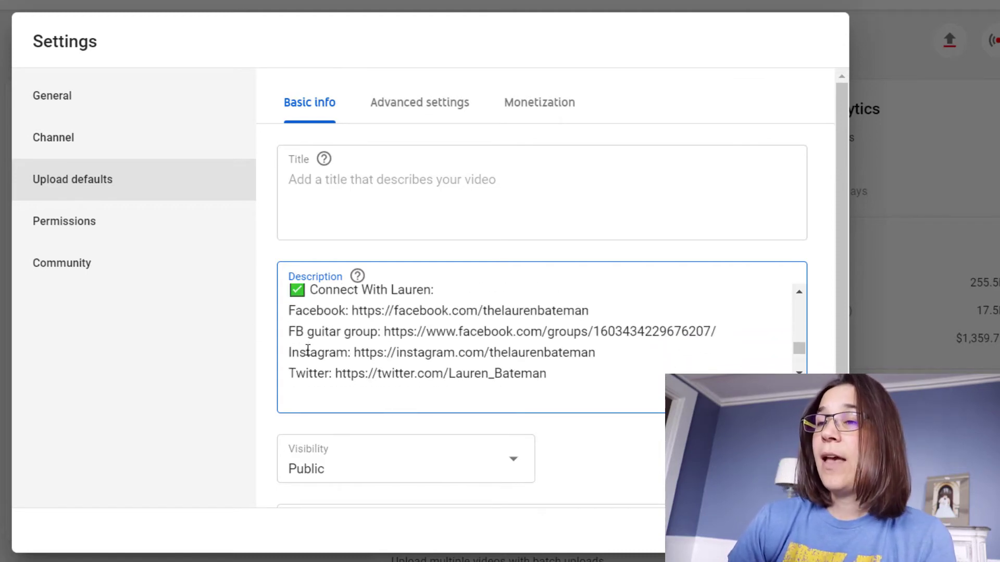
pyautogui.scroll(1, 316, 311)
# Highlight the Amazon Associates affiliate disclosure paragraph near the end of the default description.
pyautogui.scroll(-6, 318, 308)
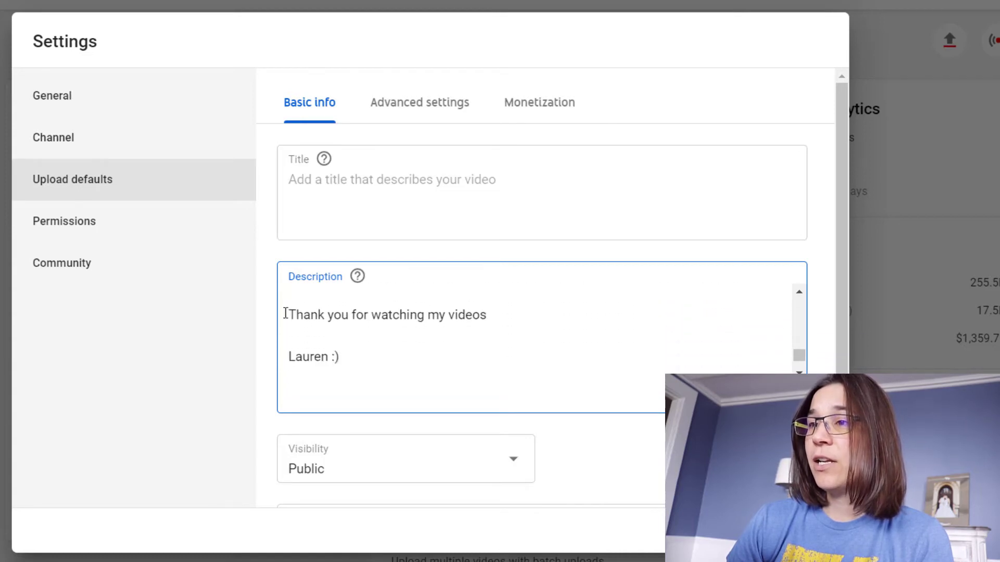
pyautogui.scroll(-2, 323, 312)
pyautogui.scroll(-1, 332, 315)
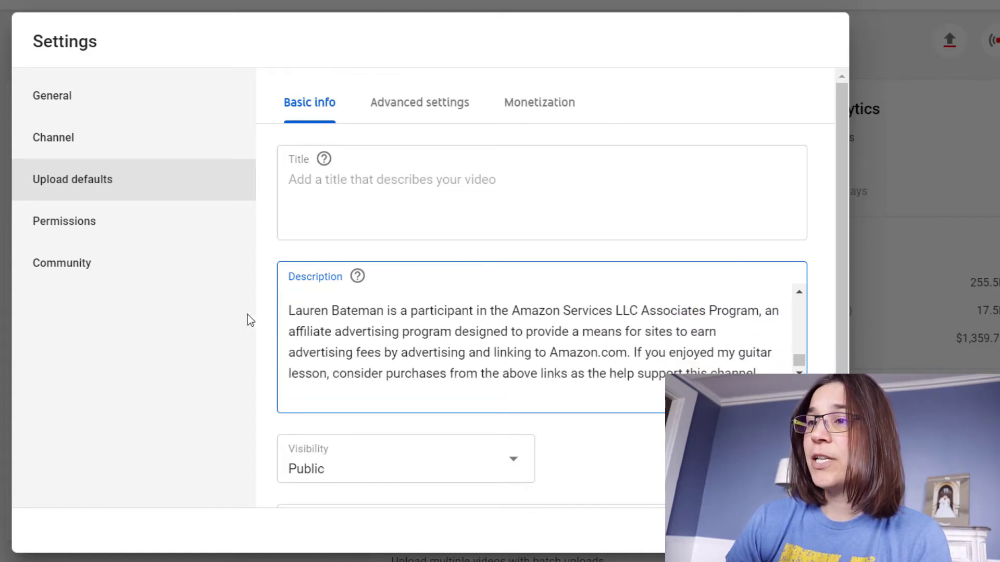
pyautogui.moveTo(289, 312); pyautogui.dragTo(785, 373)
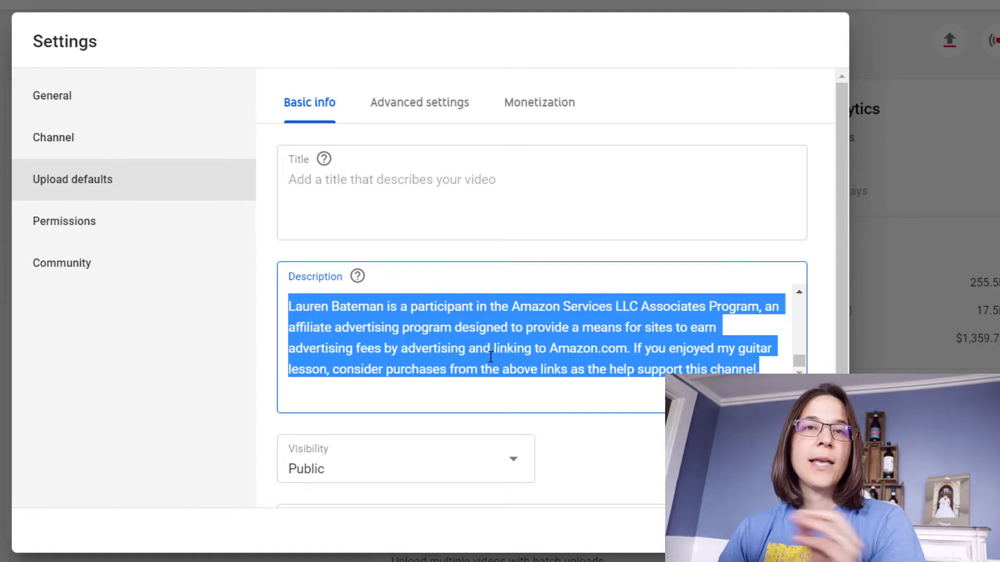
# Check the default visibility options and the default tags below the description.
pyautogui.scroll(-2, 521, 340)
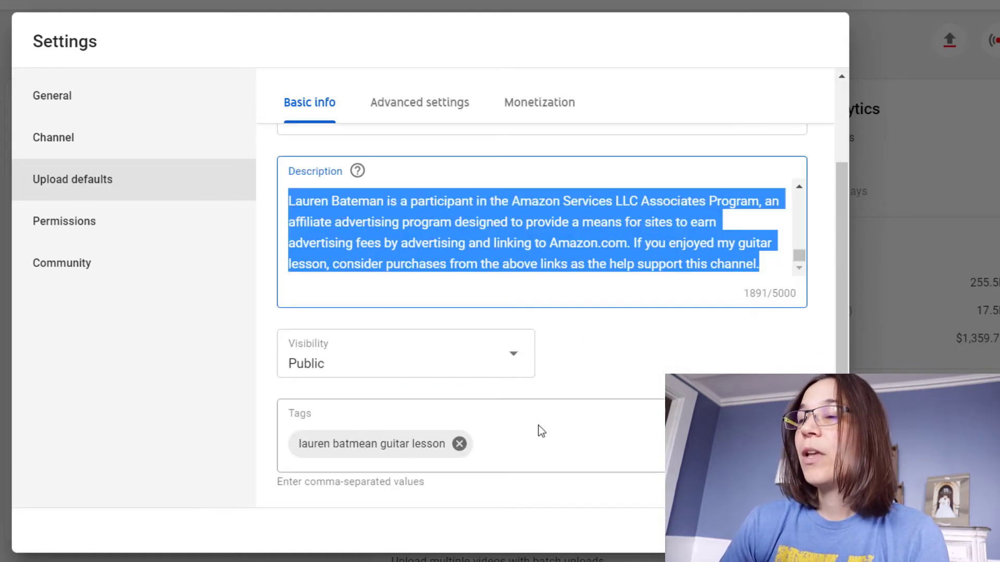
pyautogui.click(512, 356)
pyautogui.click(629, 330)
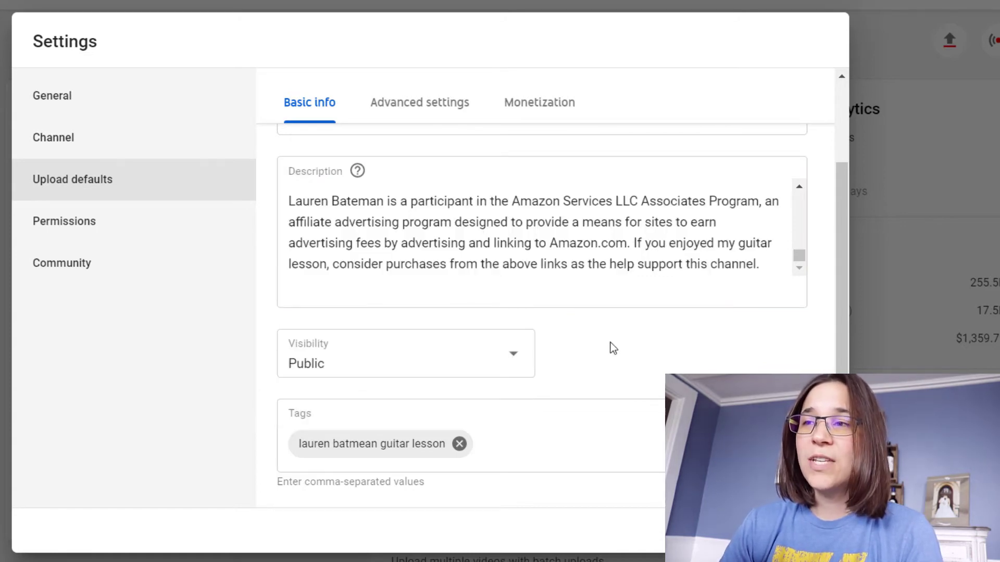
# Look through the available choices for the default upload visibility.
pyautogui.click(514, 364)
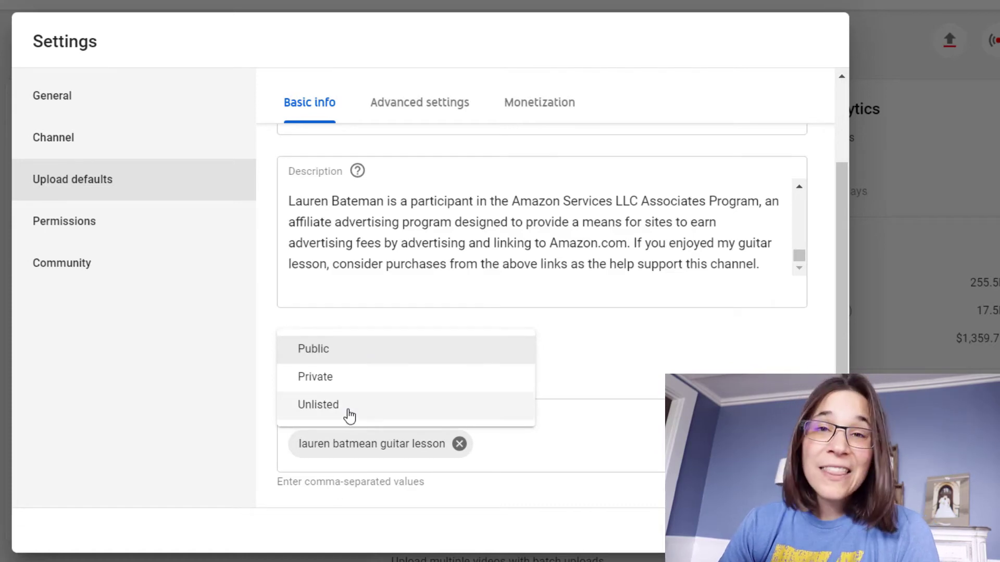
pyautogui.click(651, 348)
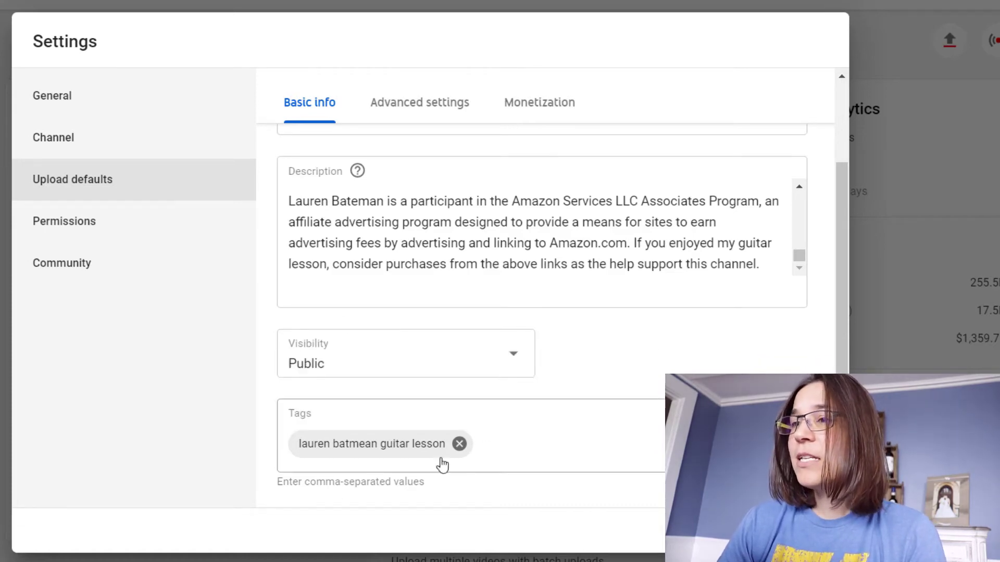
# Replace the misspelled default tag with the channel owner's correctly spelled name followed by "guitar lessons", and save the settings.
pyautogui.click(459, 444)
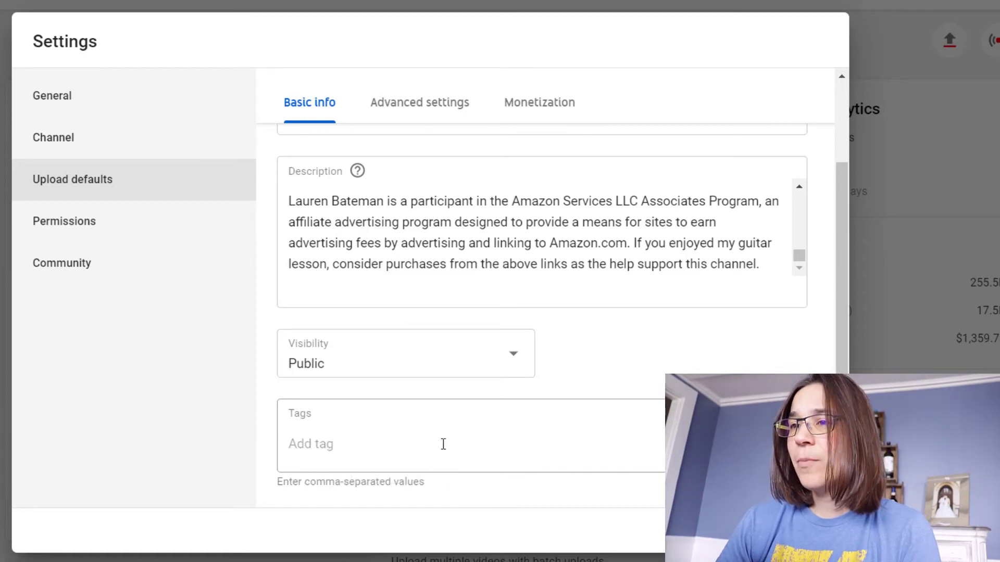
pyautogui.click(437, 451)
pyautogui.write('lauren bateman')
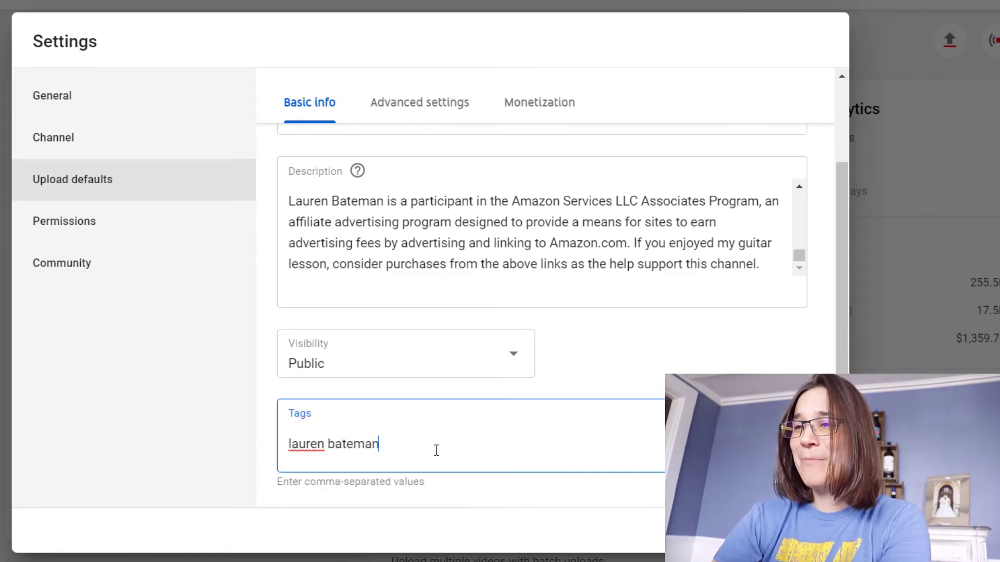
pyautogui.write(' guitar lessons')
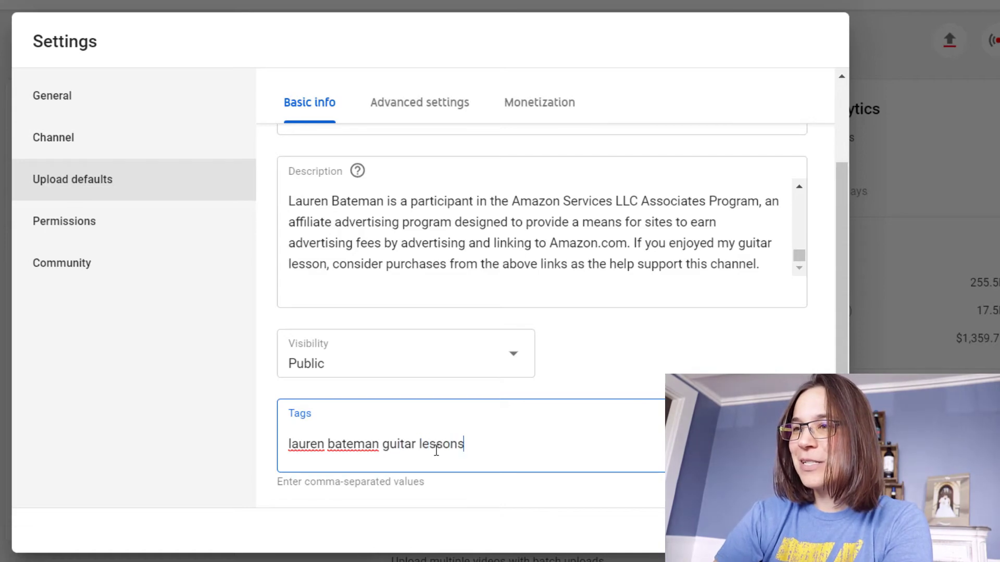
pyautogui.press('Return')
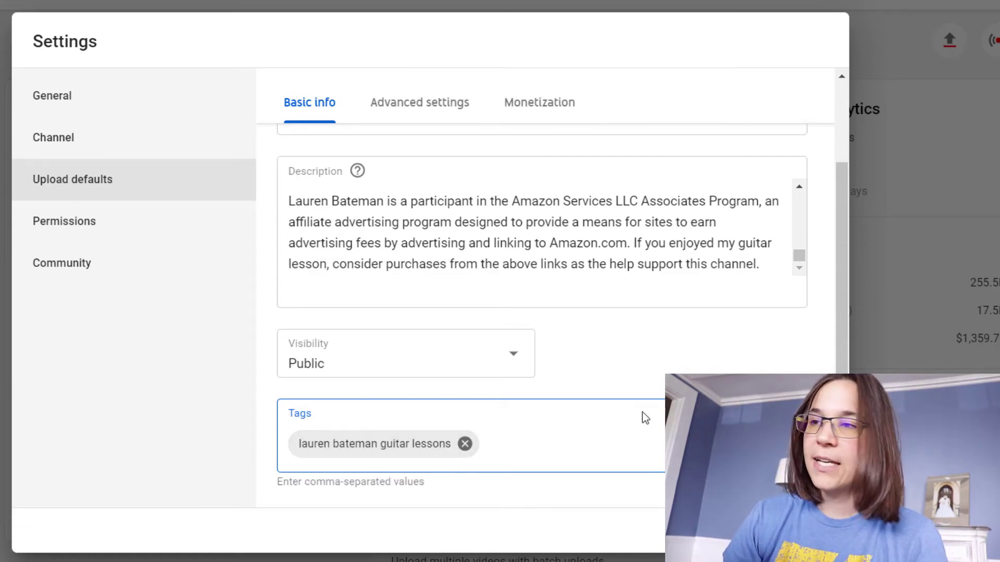
pyautogui.click(813, 530)
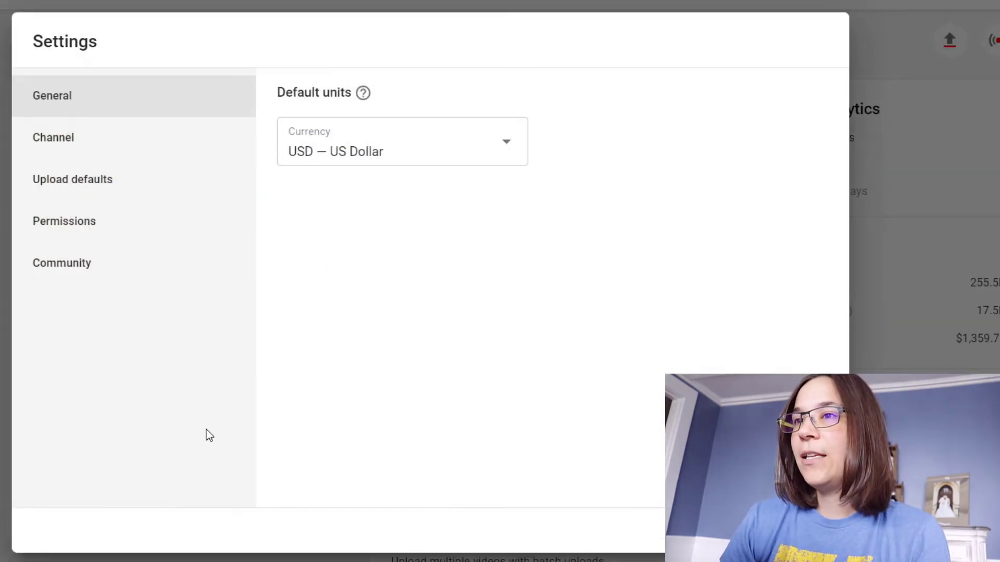
# Reopen the upload defaults and choose Howto & Style as the default video category in the advanced settings.
pyautogui.click(92, 203)
pyautogui.scroll(-2, 337, 296)
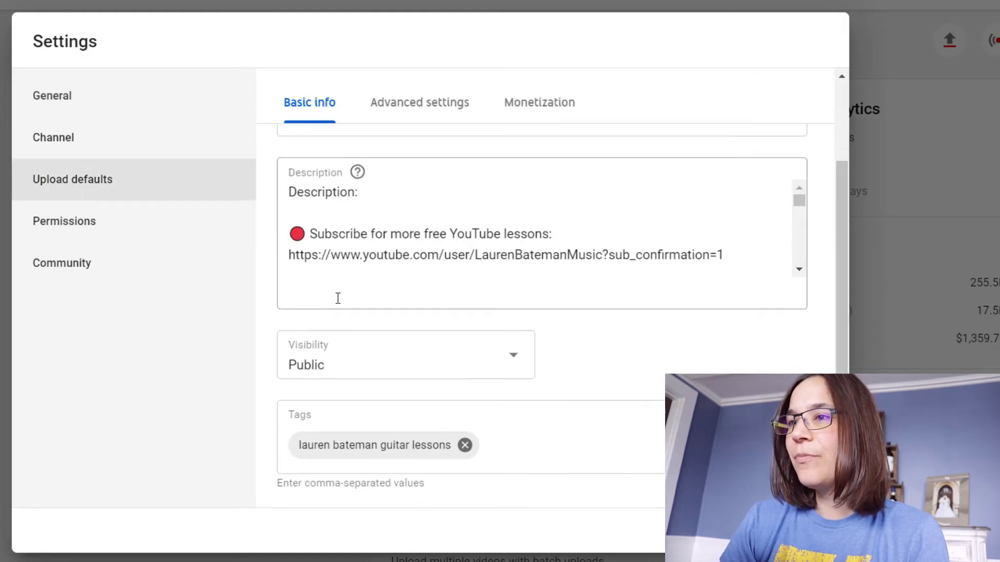
pyautogui.click(421, 112)
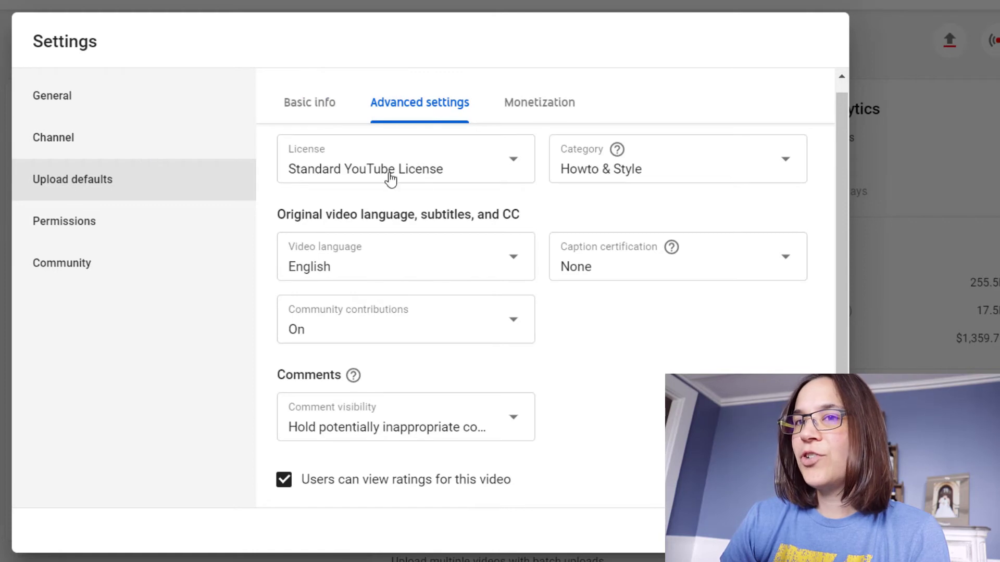
pyautogui.click(665, 167)
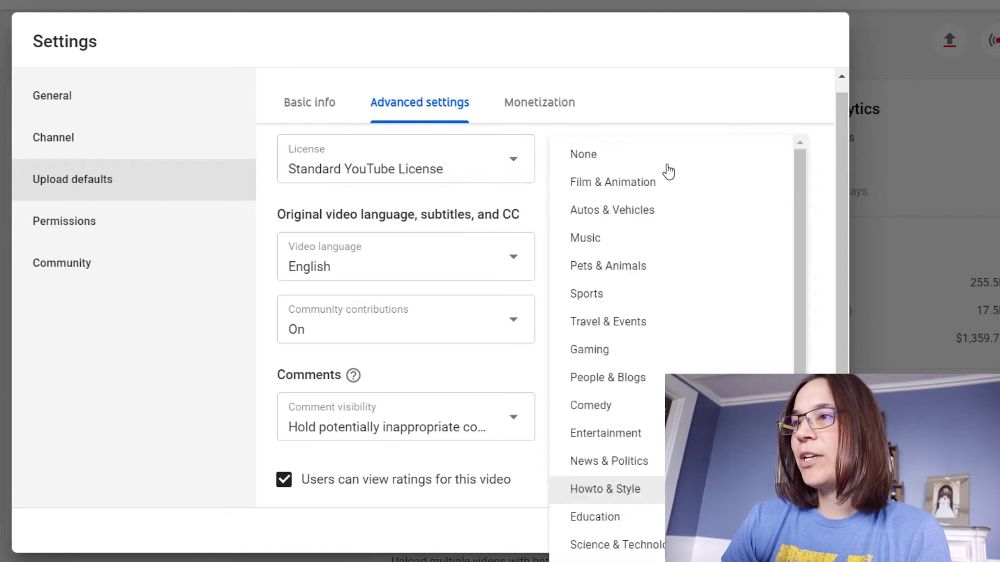
pyautogui.click(611, 497)
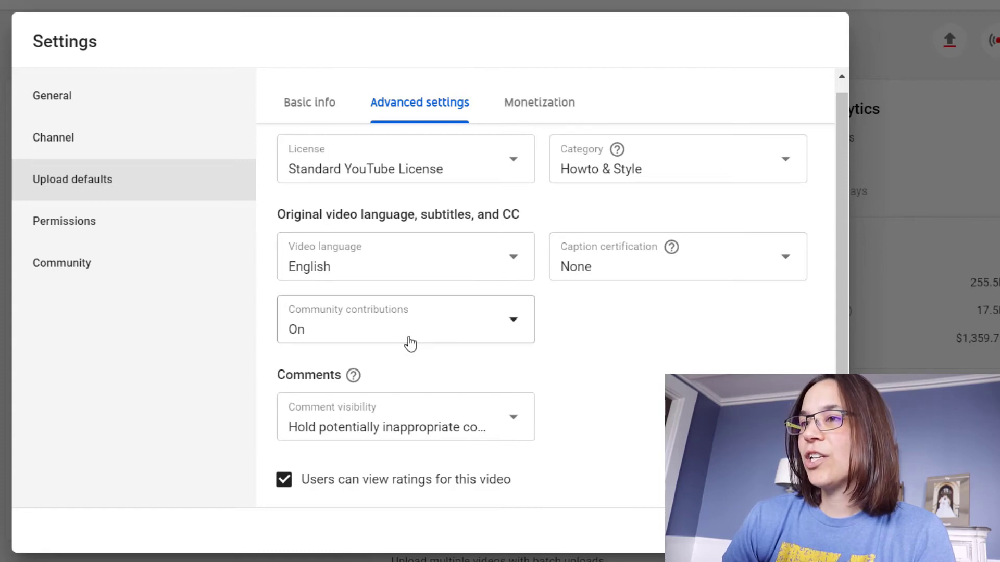
# Set community contributions to On and comment visibility to Hold potentially inappropriate comments for review.
pyautogui.click(329, 336)
pyautogui.click(331, 323)
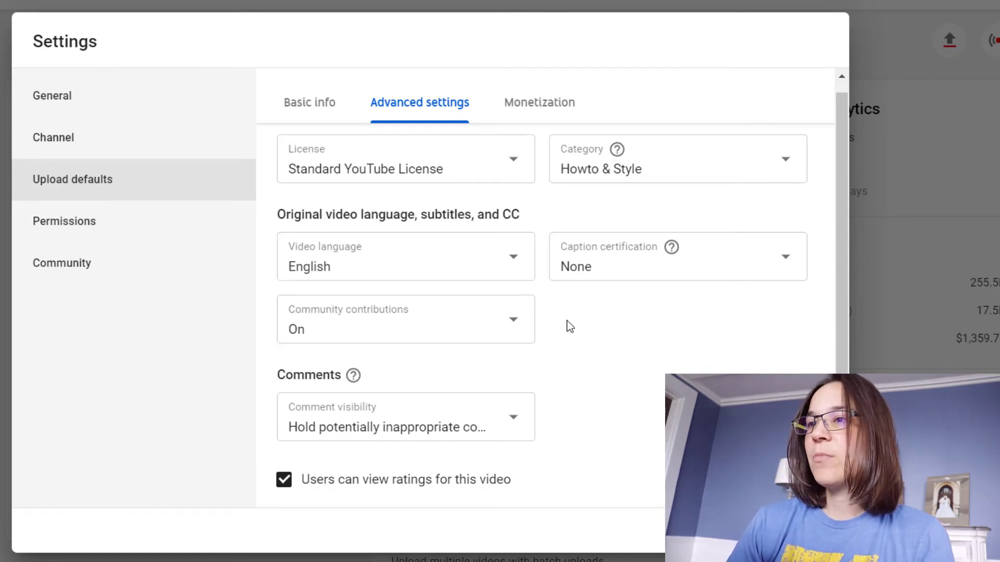
pyautogui.click(494, 416)
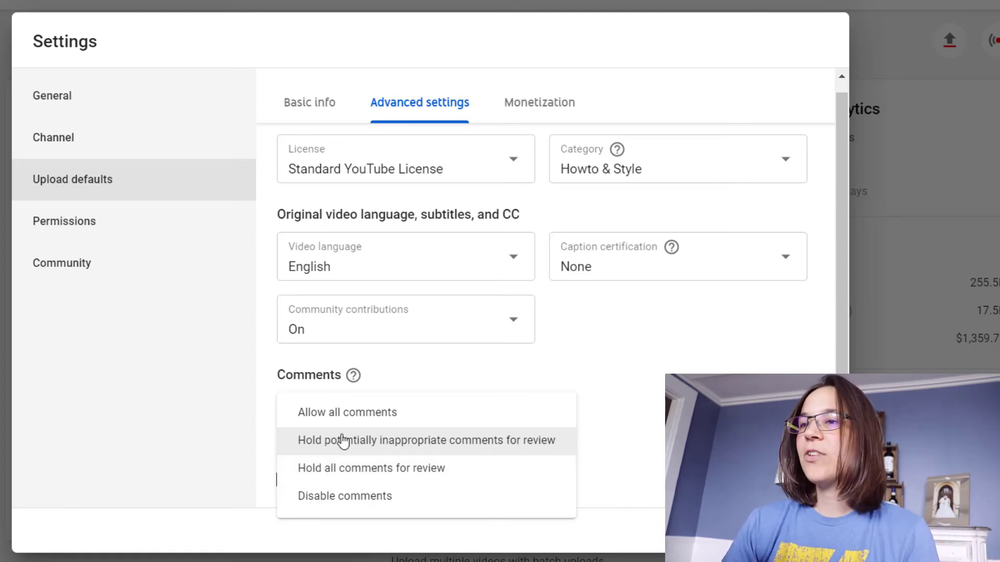
pyautogui.click(354, 451)
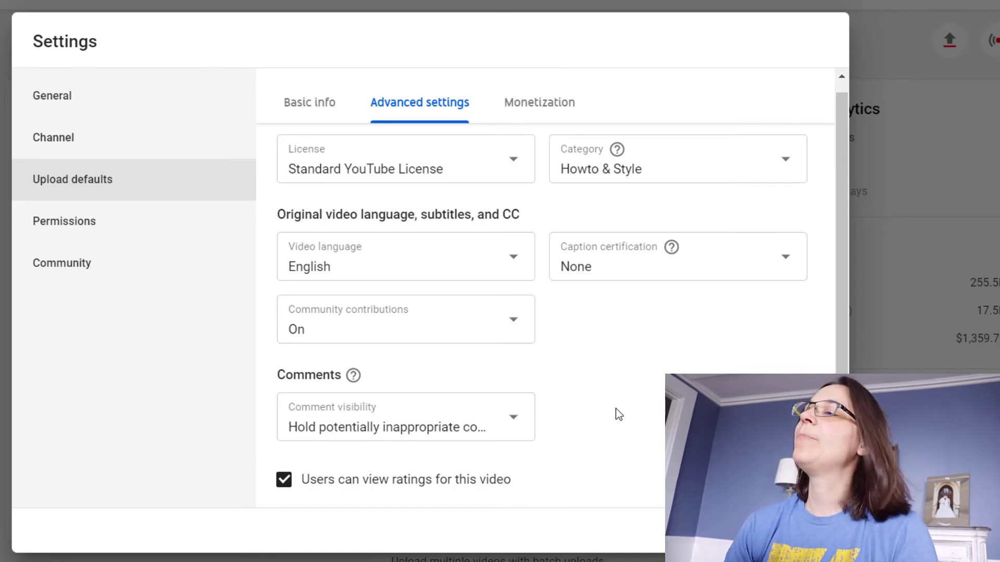
# Review the default monetization ad types and ad locations, and the channel's access permissions.
pyautogui.click(540, 113)
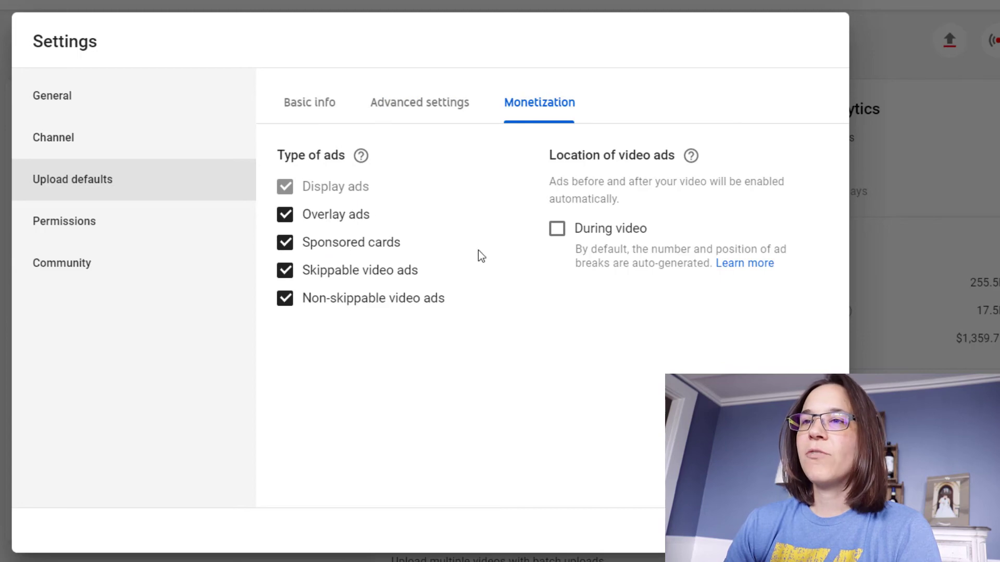
pyautogui.click(137, 224)
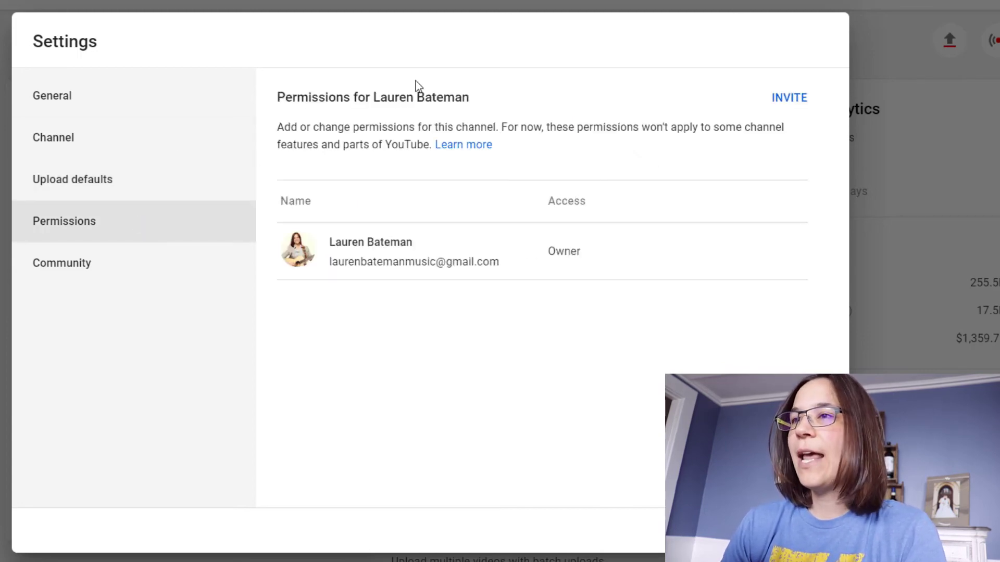
# Review the community automated filters for moderators, approved users, hidden users, blocked words and blocked links.
pyautogui.click(85, 266)
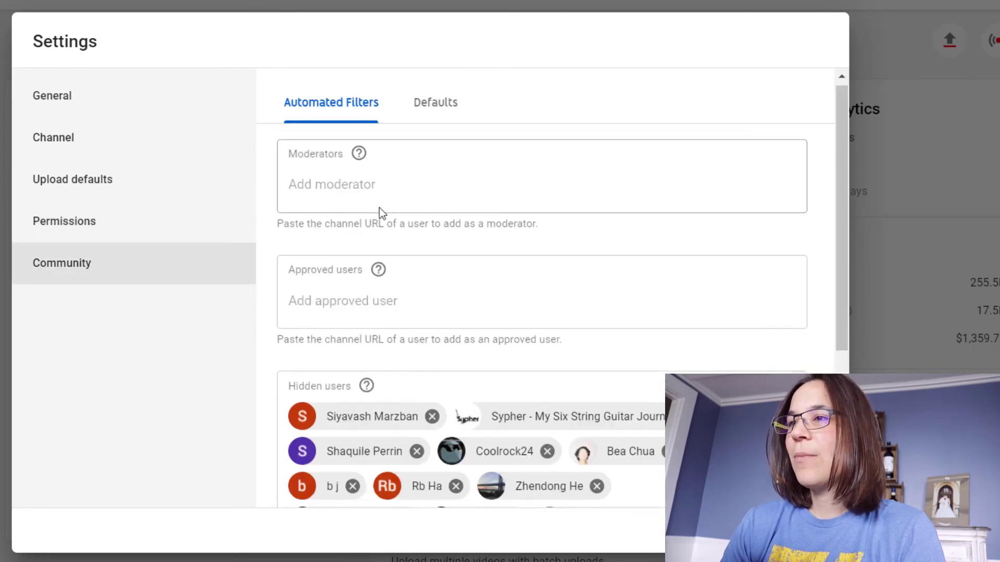
pyautogui.scroll(-3, 500, 291)
pyautogui.scroll(-2, 489, 364)
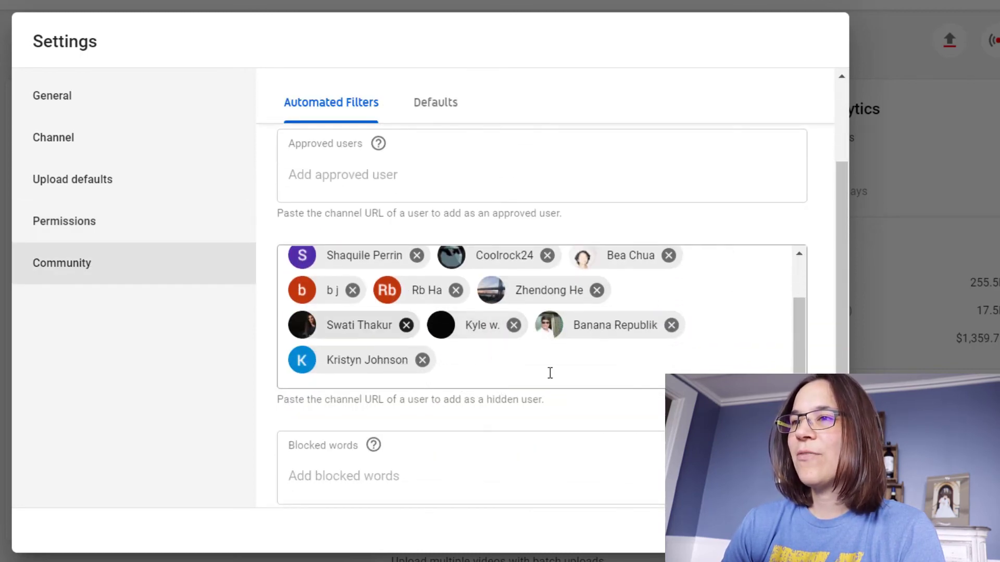
pyautogui.scroll(3, 536, 348)
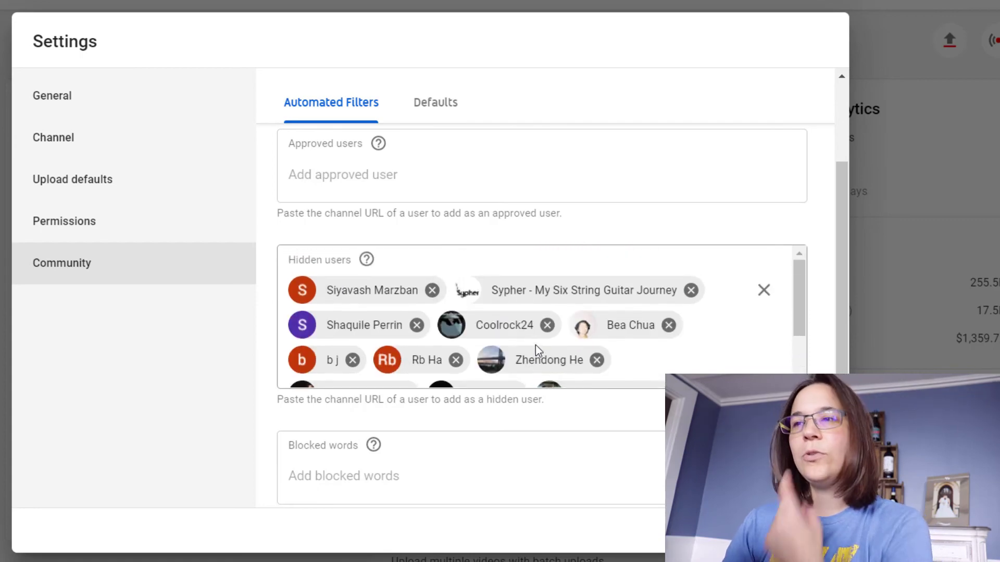
pyautogui.scroll(-3, 535, 344)
pyautogui.scroll(-1, 629, 452)
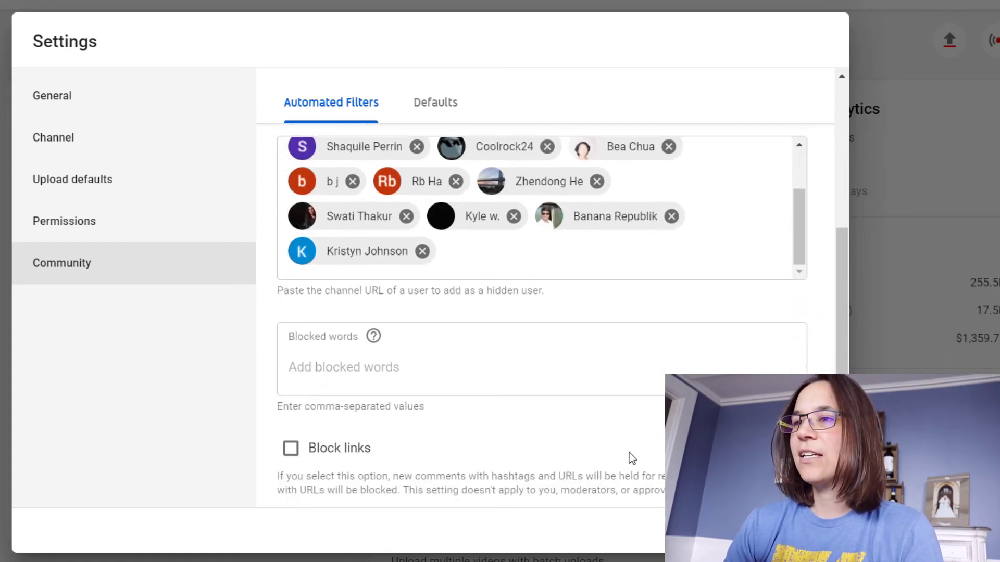
pyautogui.scroll(5, 443, 391)
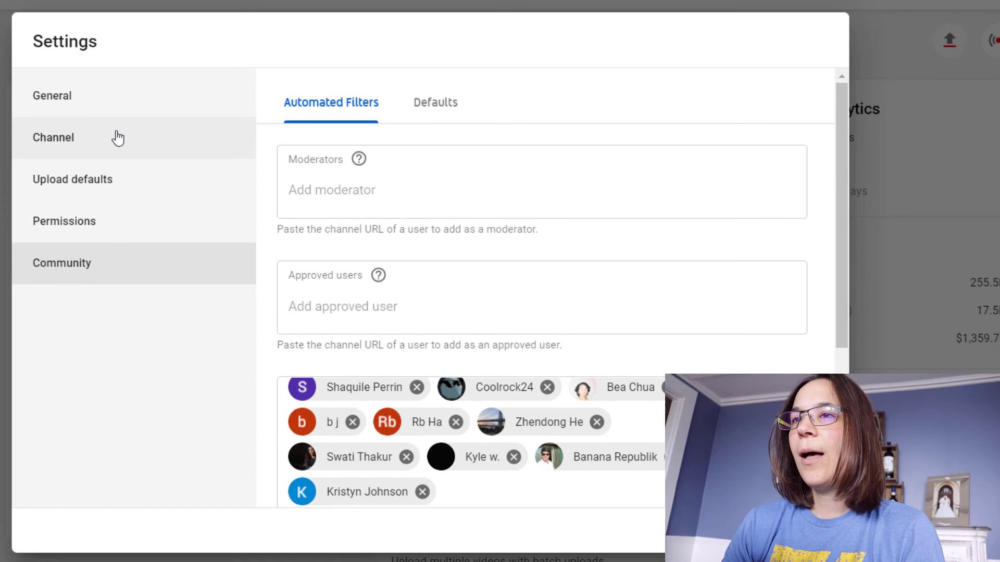
# Set the community default for channel comments to Hold potentially inappropriate comments for review.
pyautogui.click(435, 120)
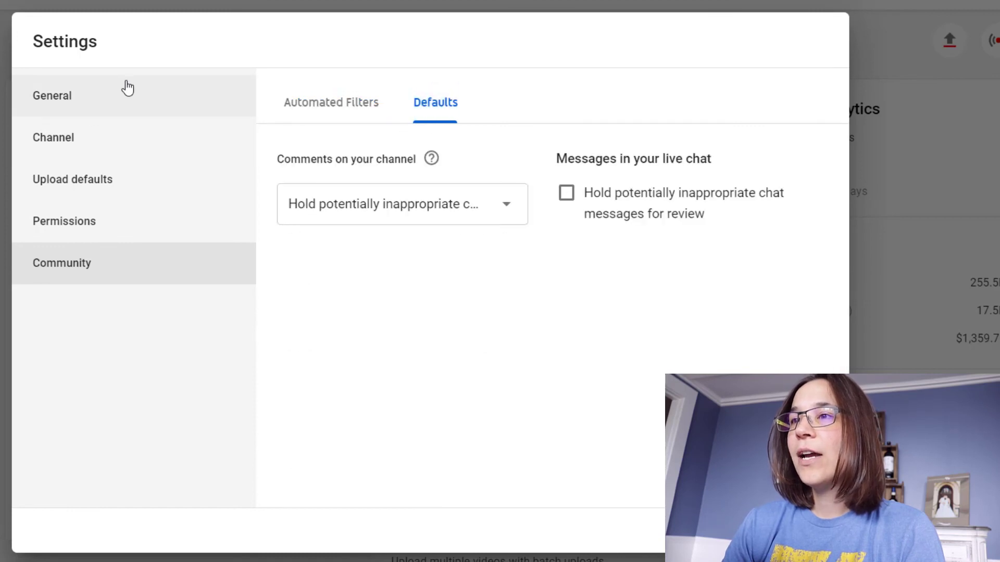
pyautogui.click(413, 216)
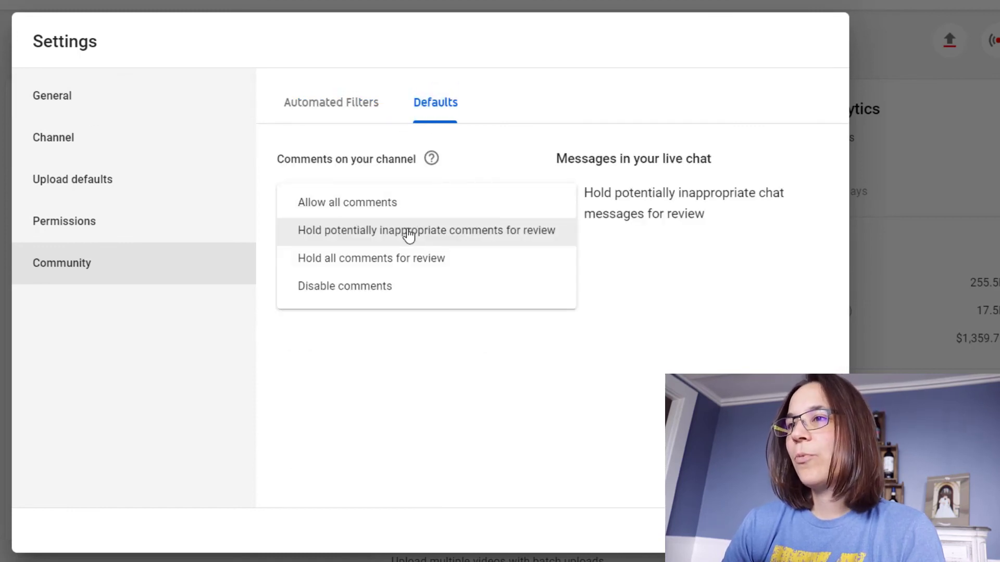
pyautogui.click(408, 231)
# Return to the upload defaults and review the subscribe link, recommended guitar gear and accessories links in the default description.
pyautogui.click(64, 187)
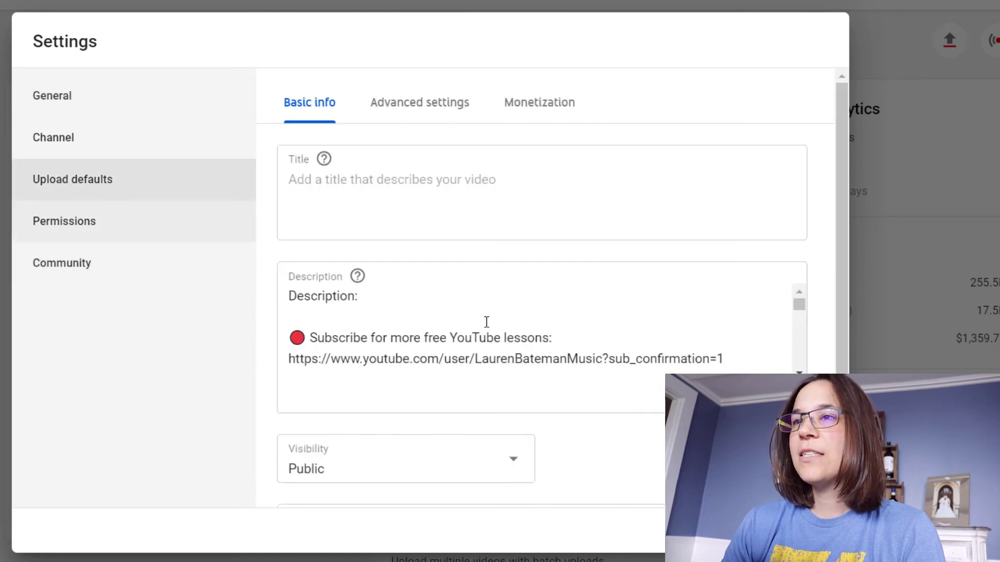
pyautogui.scroll(-5, 486, 337)
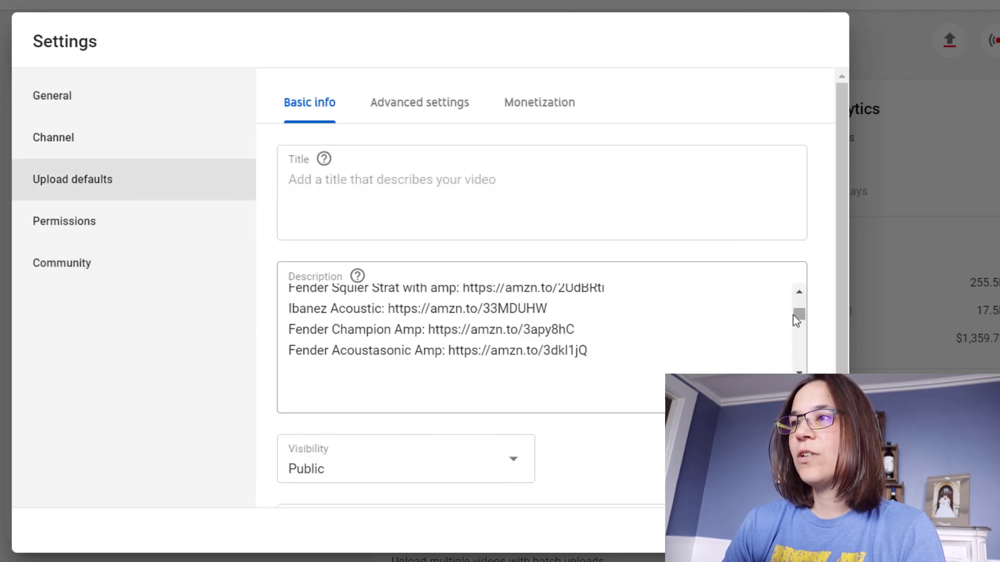
pyautogui.moveTo(799, 314); pyautogui.dragTo(823, 261)
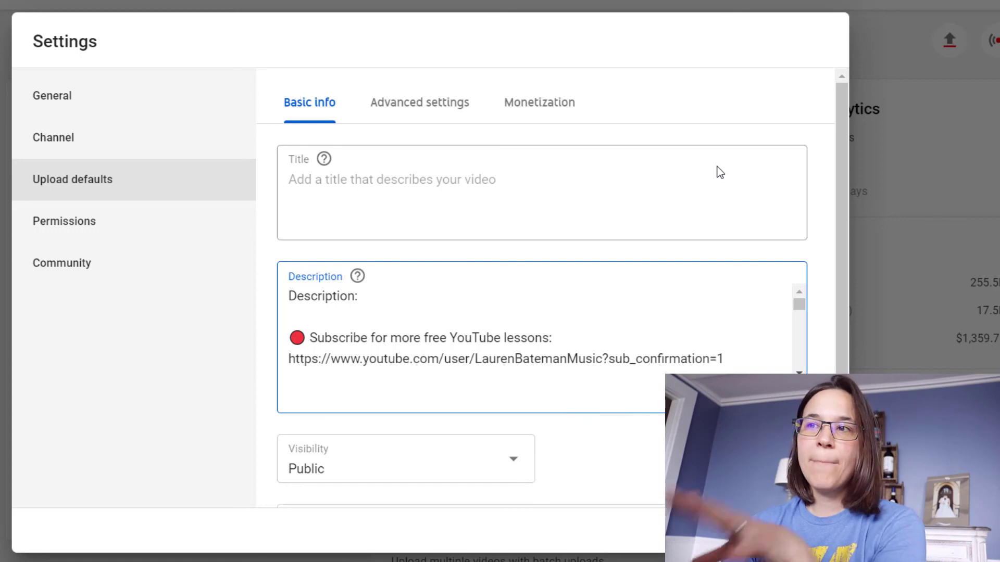
pyautogui.scroll(-5, 303, 323)
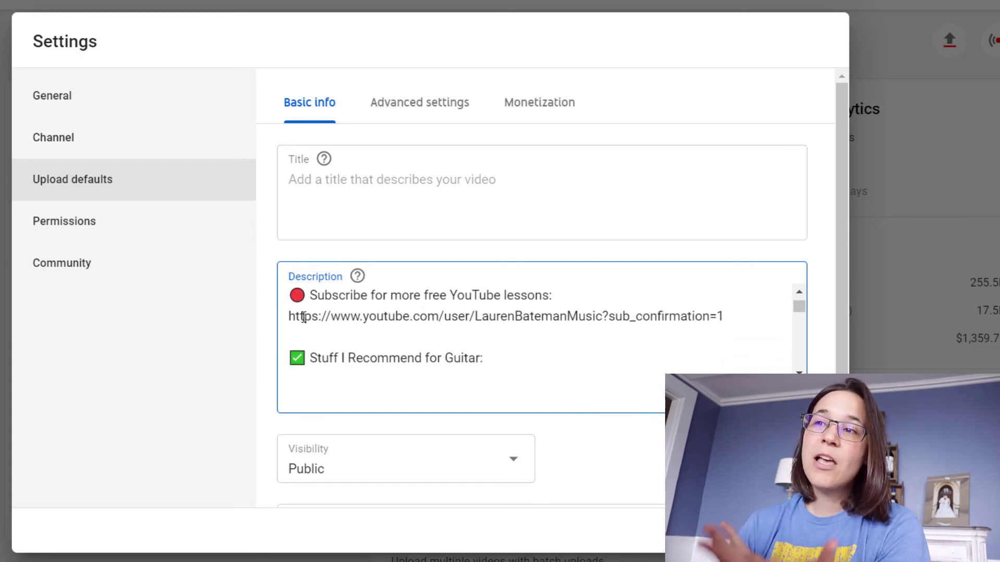
pyautogui.scroll(-4, 314, 337)
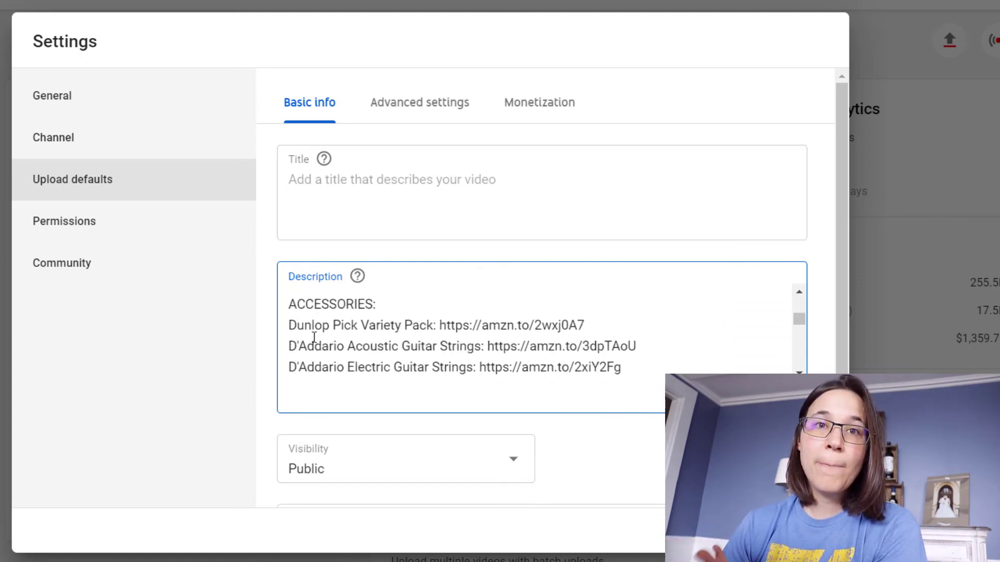